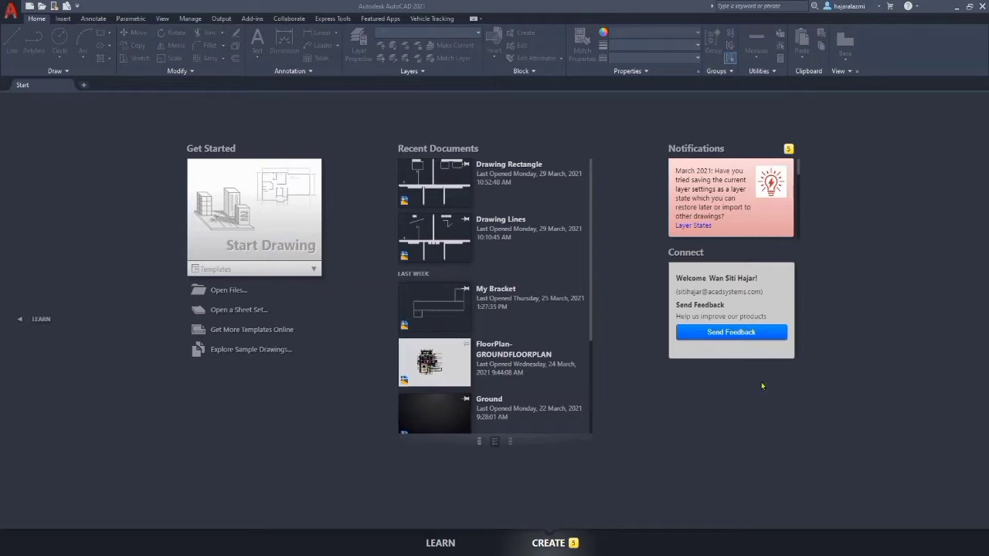
Open Drawing Lines.dwg from the Select File dialog.
click(42, 7)
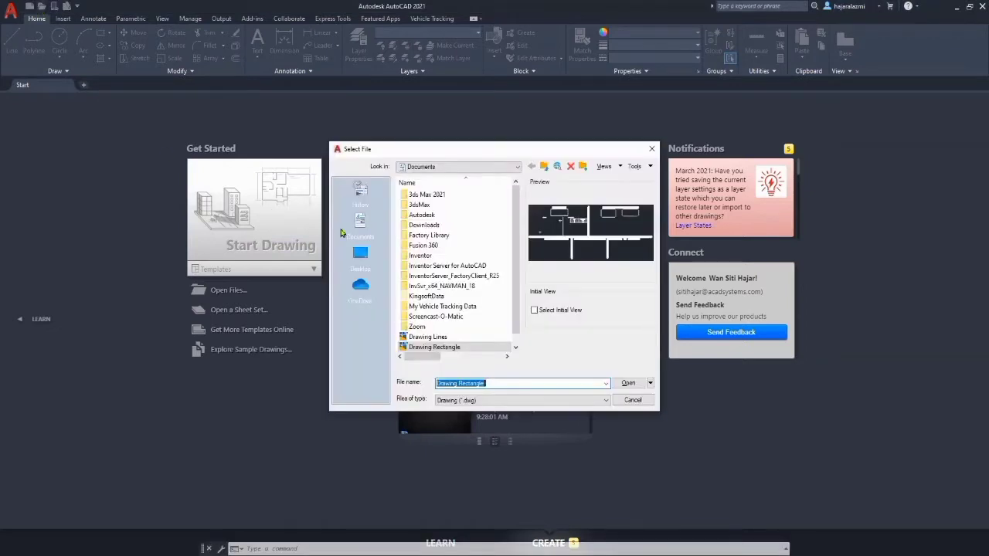
scroll(424, 284, down, 1)
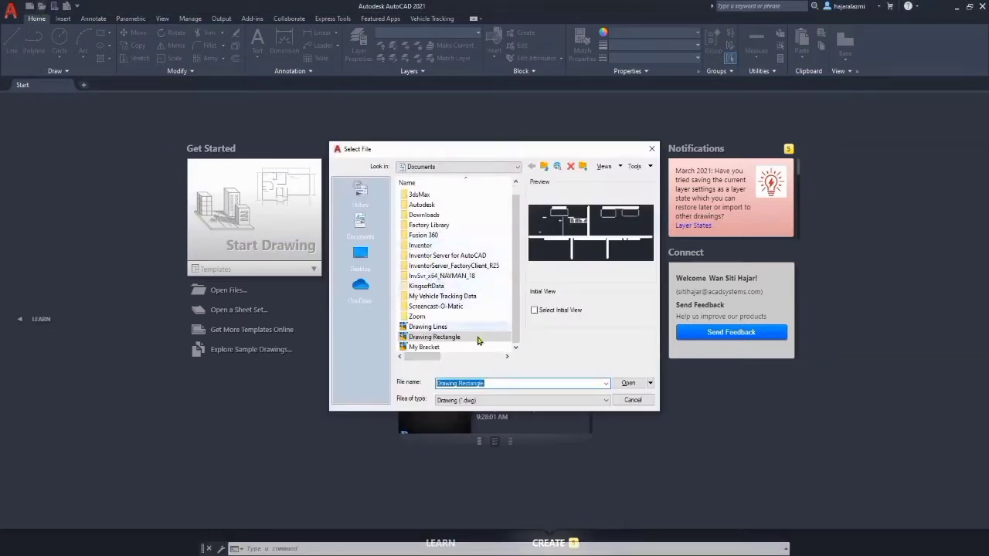
double_click(437, 327)
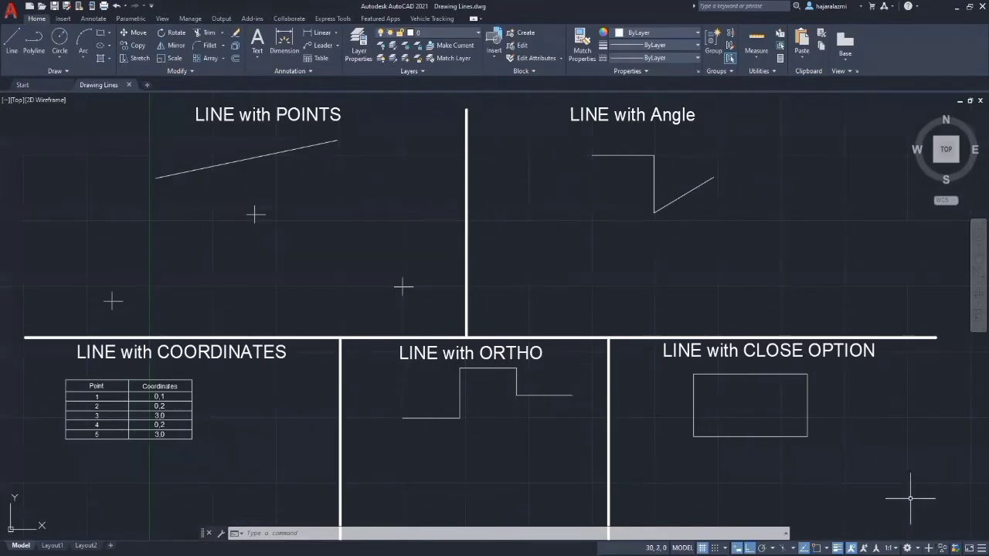
Enable the Endpoint object snap and switch Object Snap on.
click(826, 548)
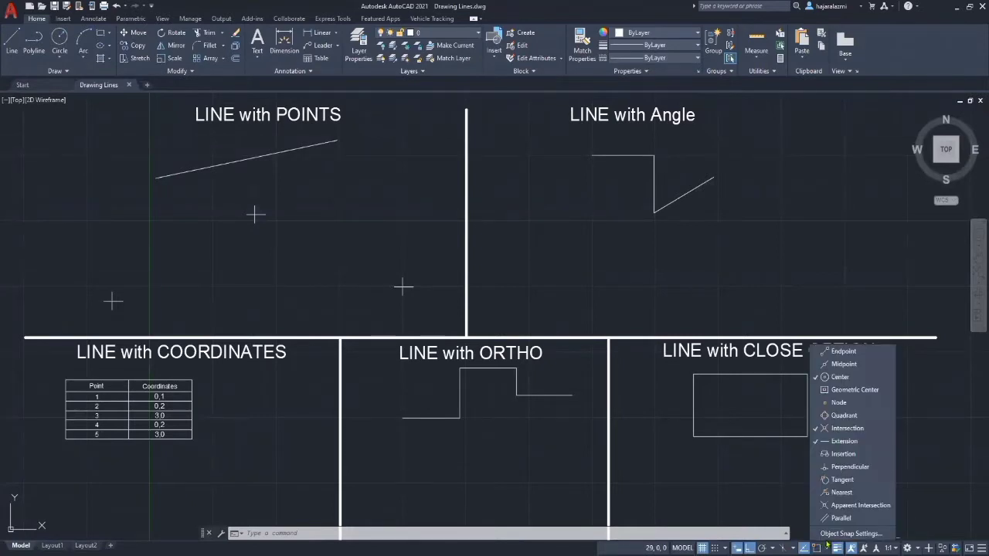
click(851, 354)
click(805, 548)
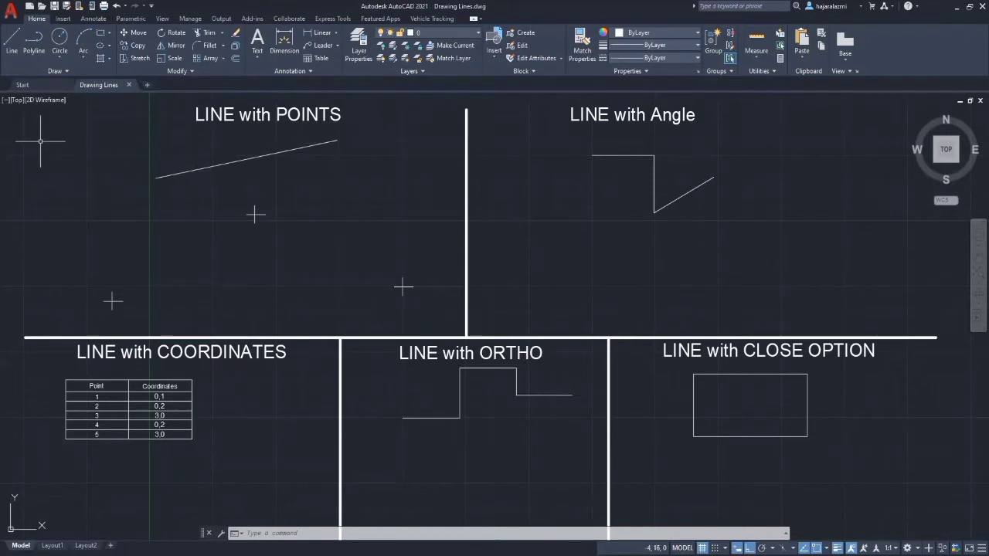
With Ortho off, draw a two-segment line through the lower-left, upper and right markers.
click(15, 47)
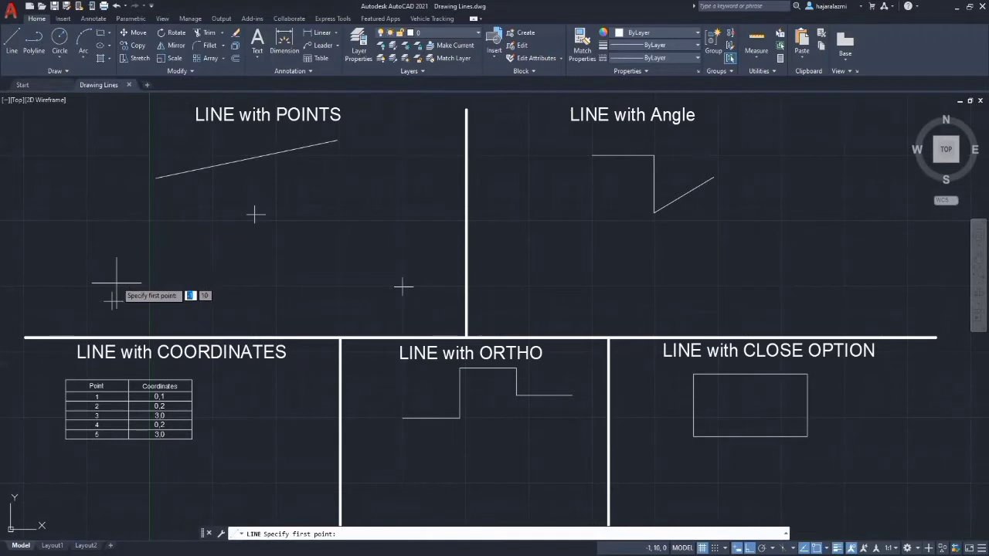
click(112, 300)
key(F8)
click(255, 214)
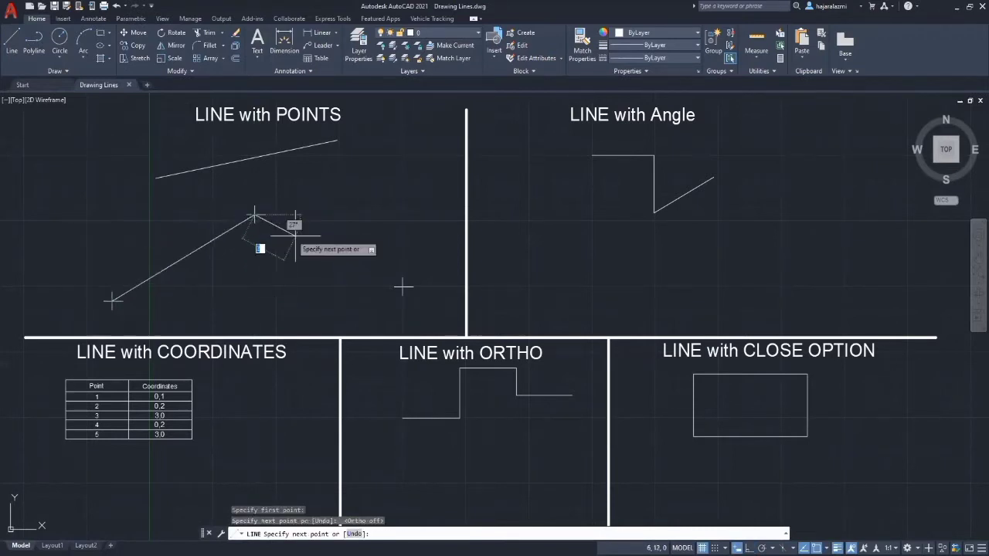
click(401, 288)
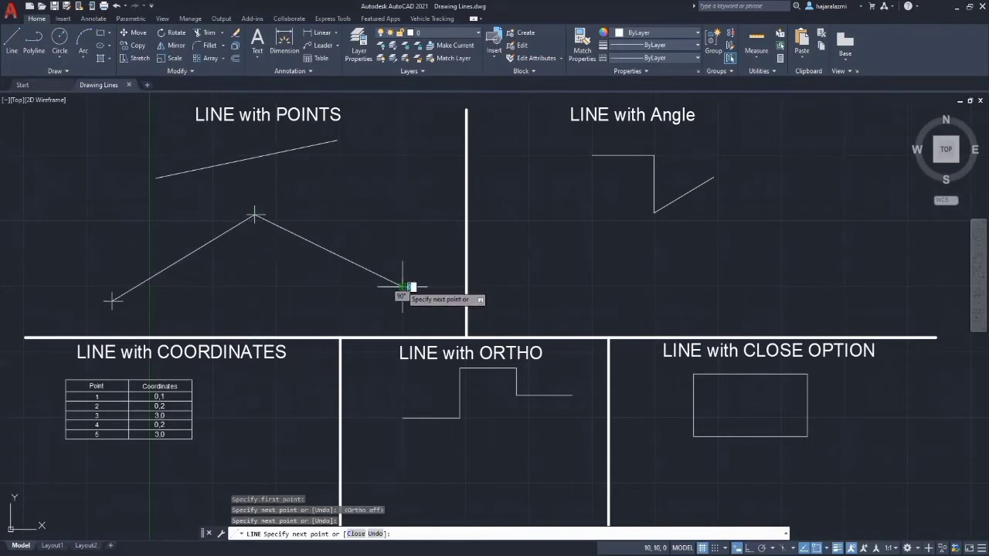
key(Return)
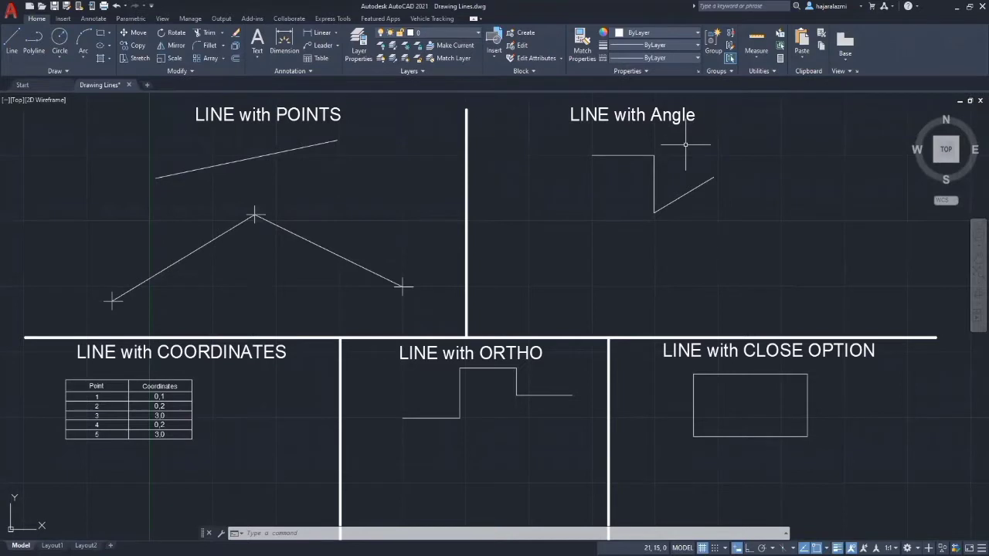
Start a line in the Angle panel with a first 3-unit segment at 0°.
text(L)
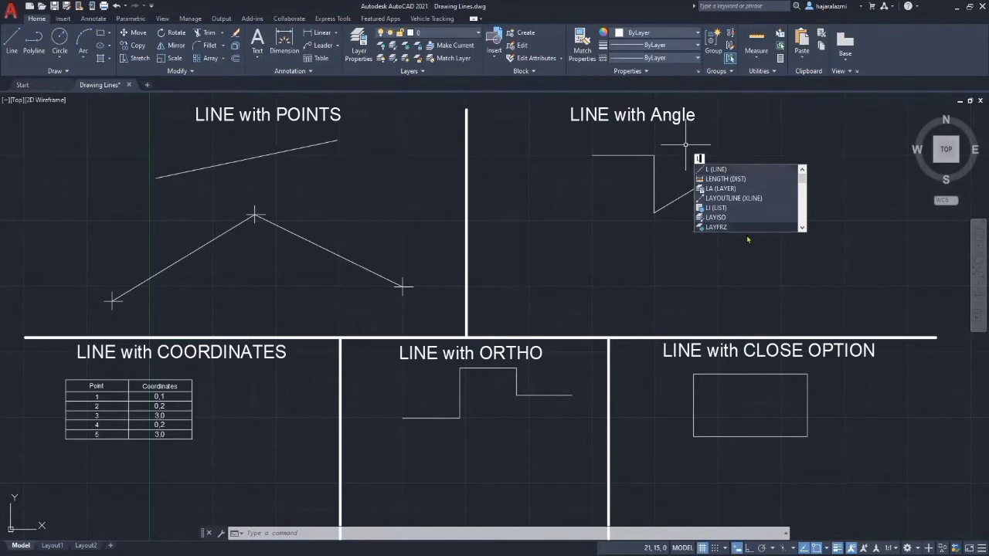
click(763, 170)
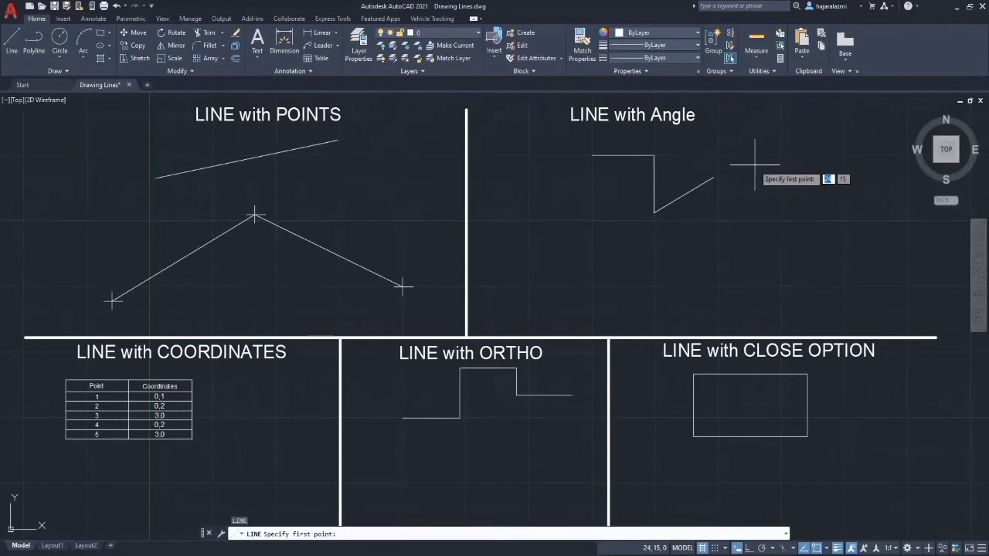
click(537, 231)
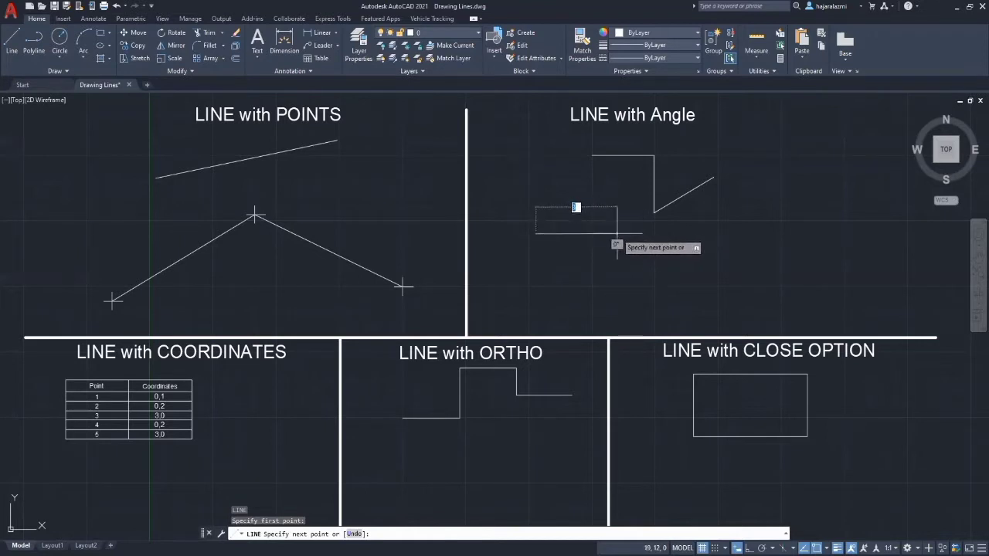
text(3)
key(Tab)
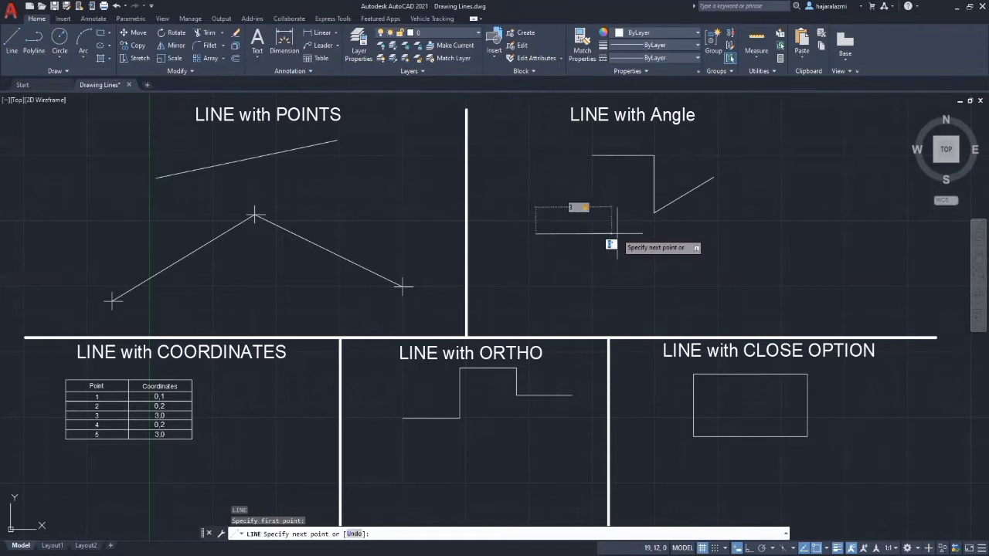
text(0)
key(Return)
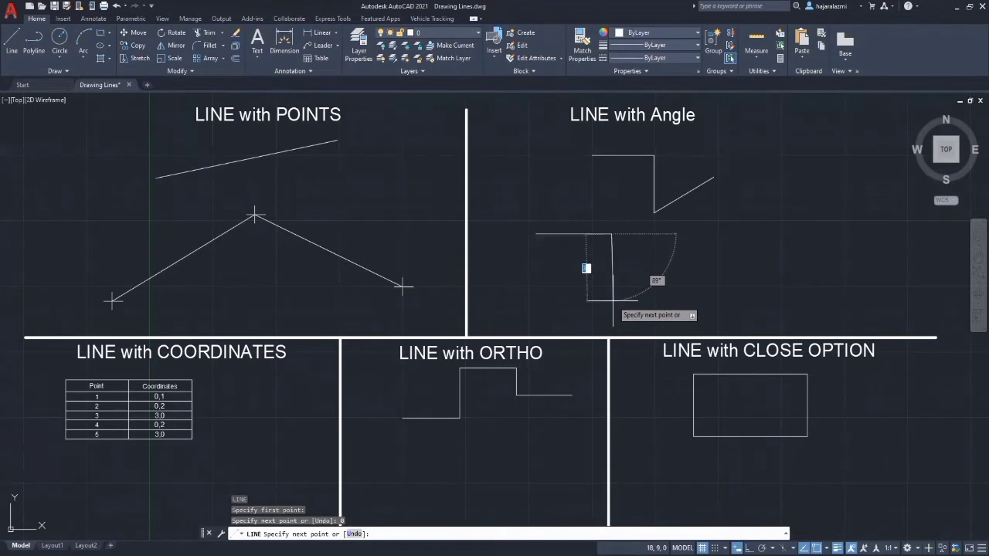
Add 3-unit segments at 90° and 30°, then end the line.
text(3)
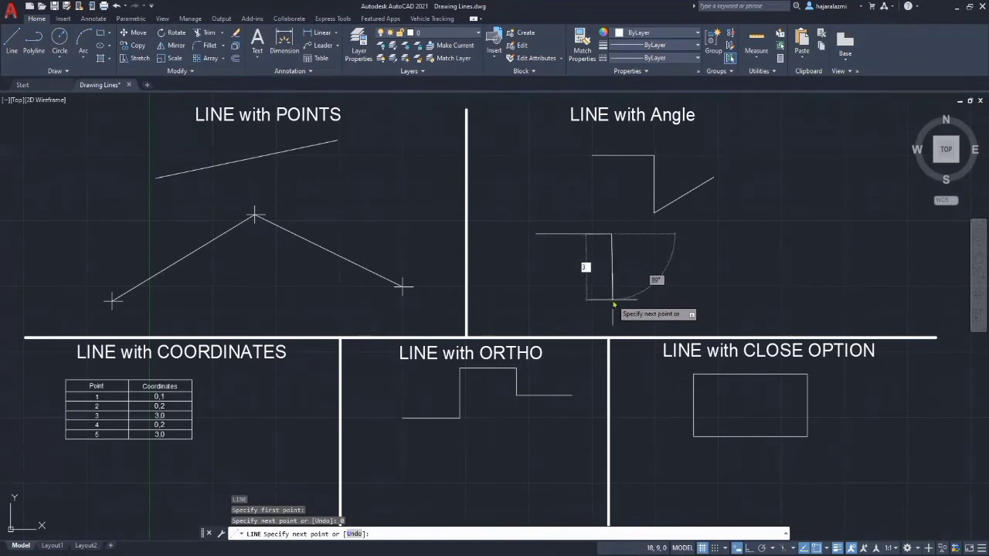
key(Tab)
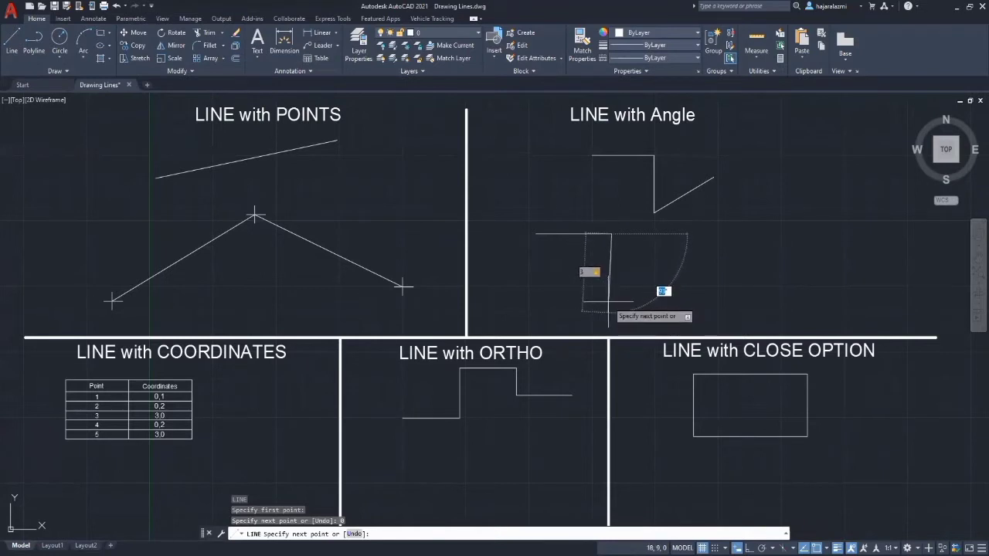
text(90)
key(Return)
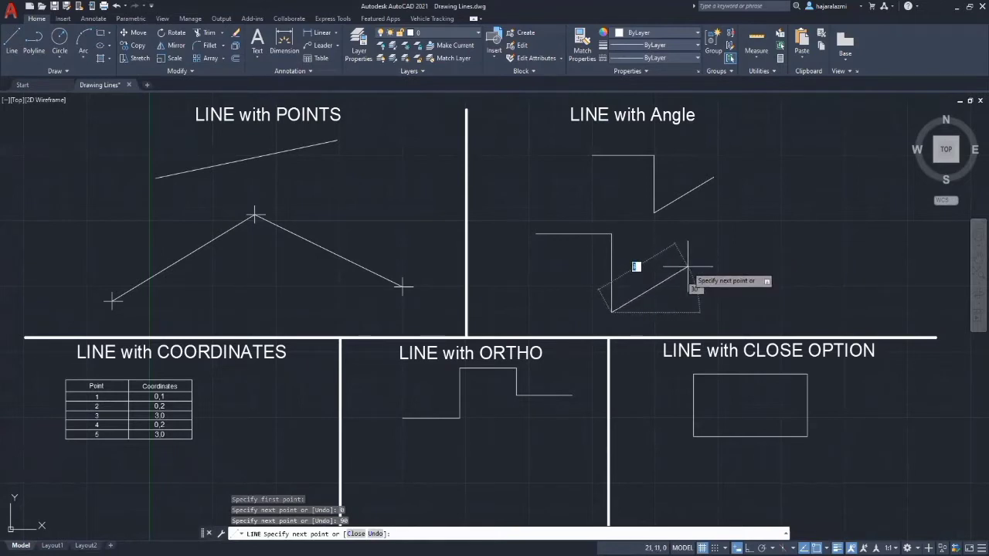
text(3)
key(Tab)
text(30)
key(Return)
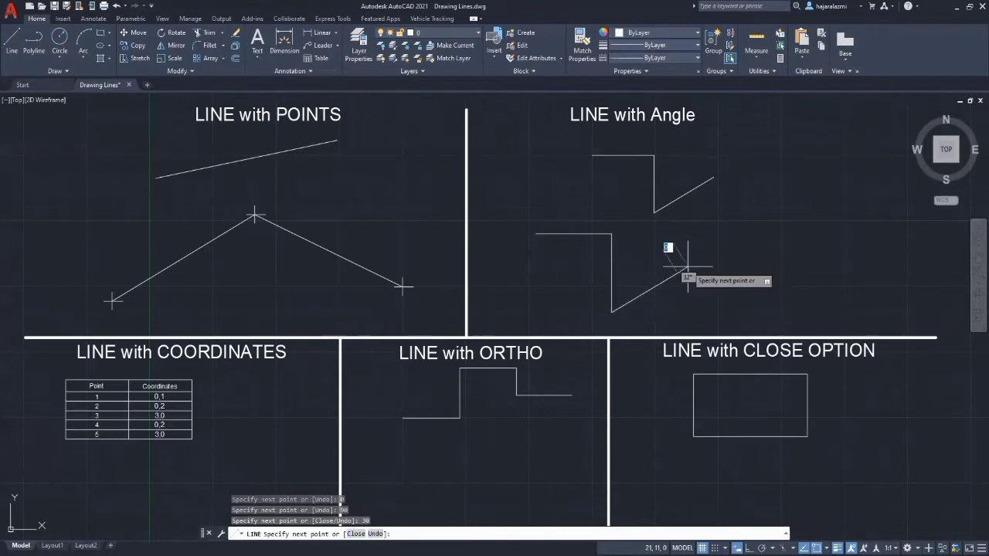
key(Return)
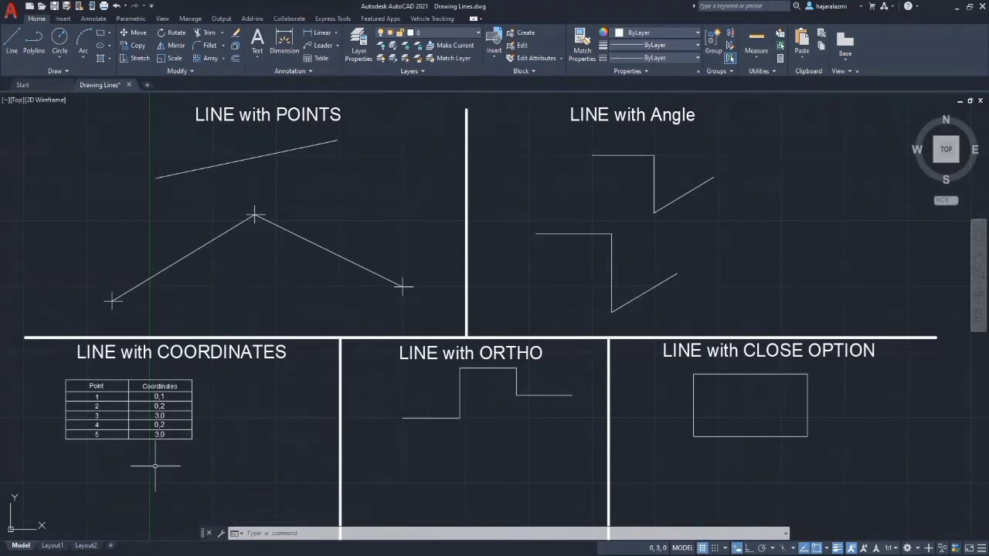
Start a line at 0,1 and add the points 0,2 and 3,0.
text(l)
key(Return)
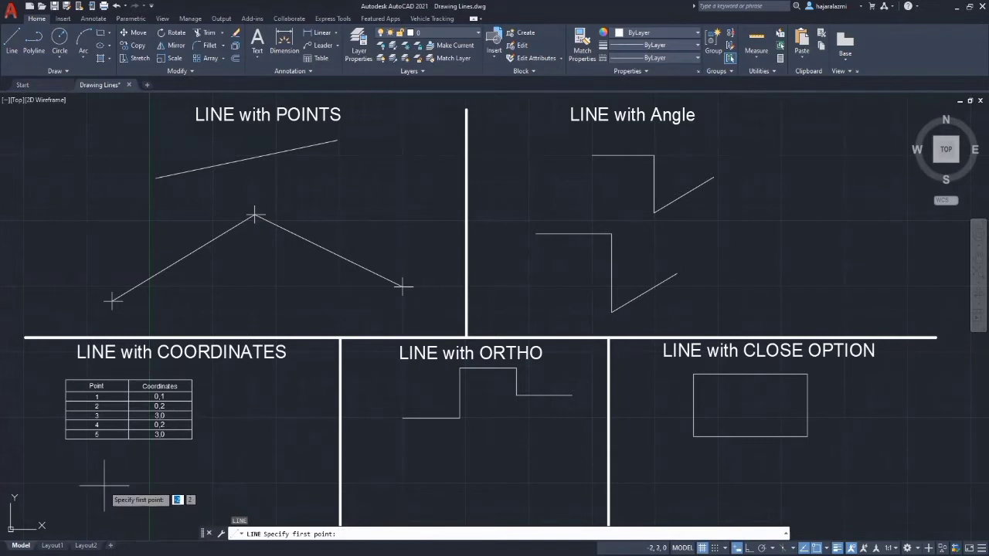
text(0,1)
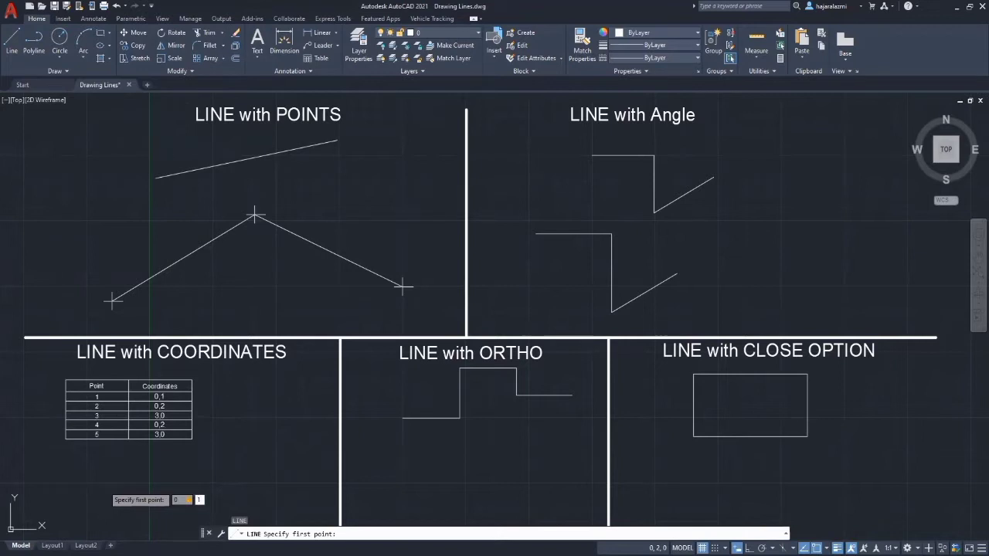
key(Return)
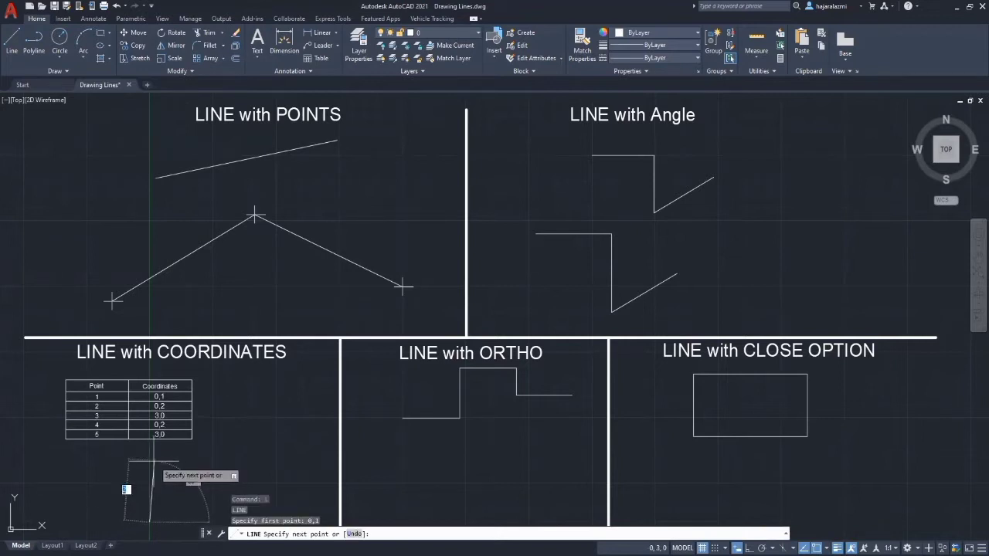
text(0,2)
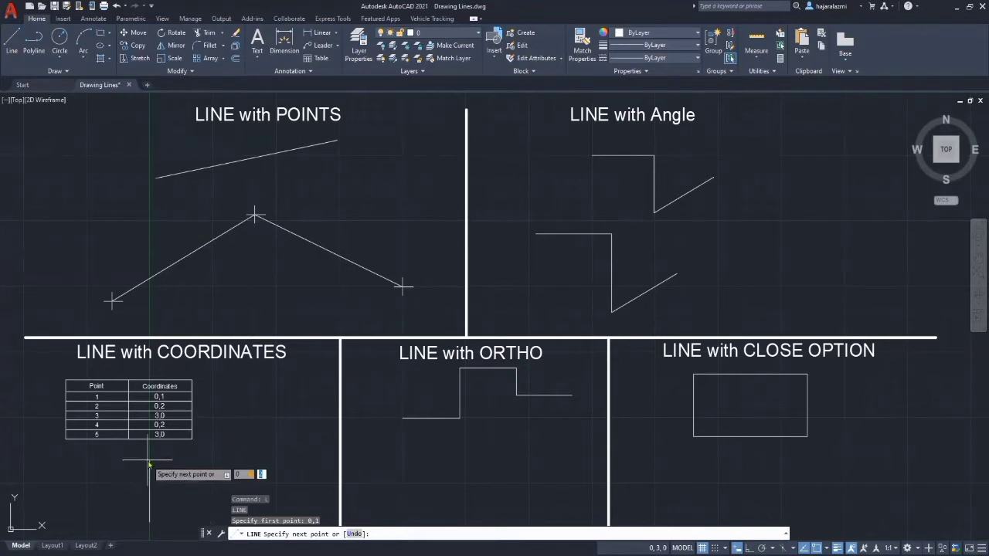
key(Return)
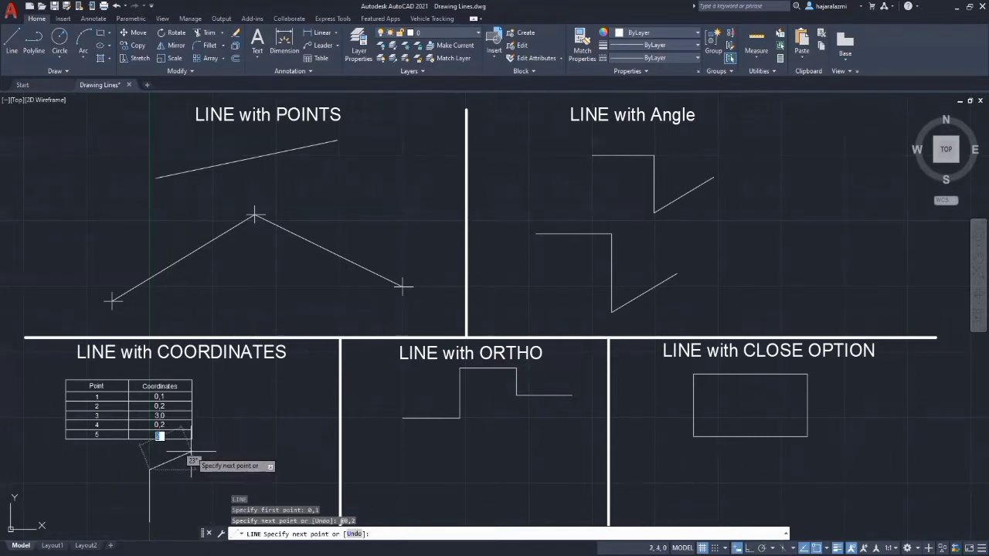
text(3,0)
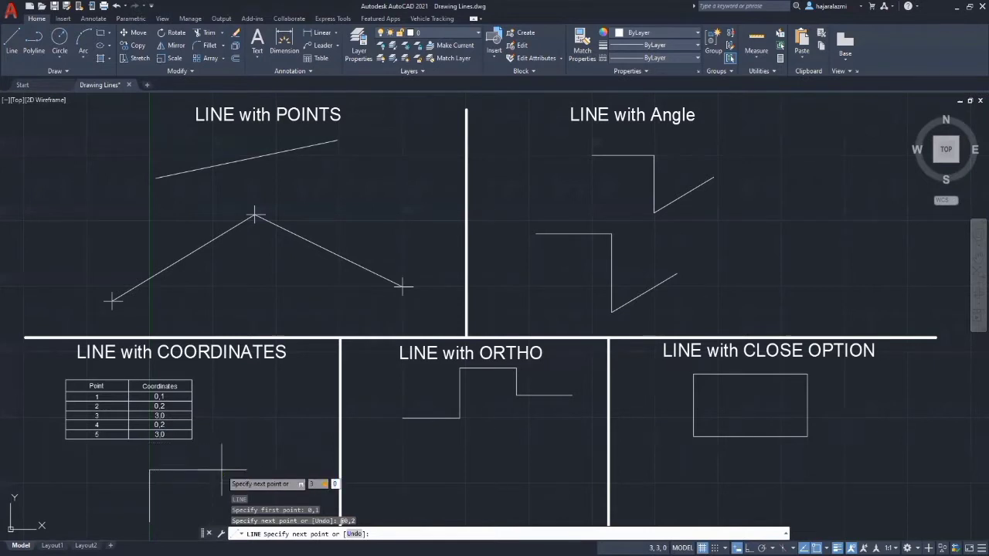
key(Return)
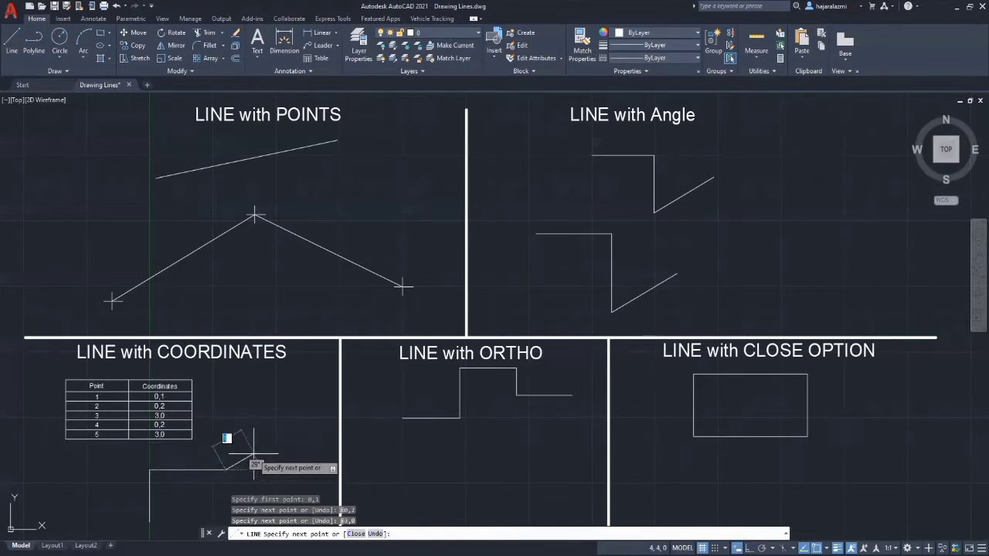
Add further points at 0,2 and 3,0, then end the stepped line.
text(0,2)
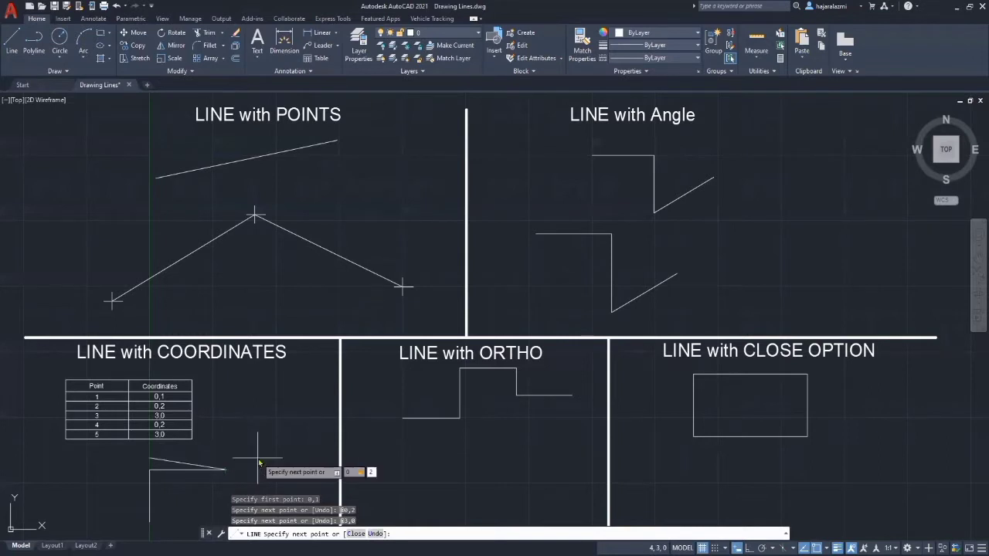
key(Return)
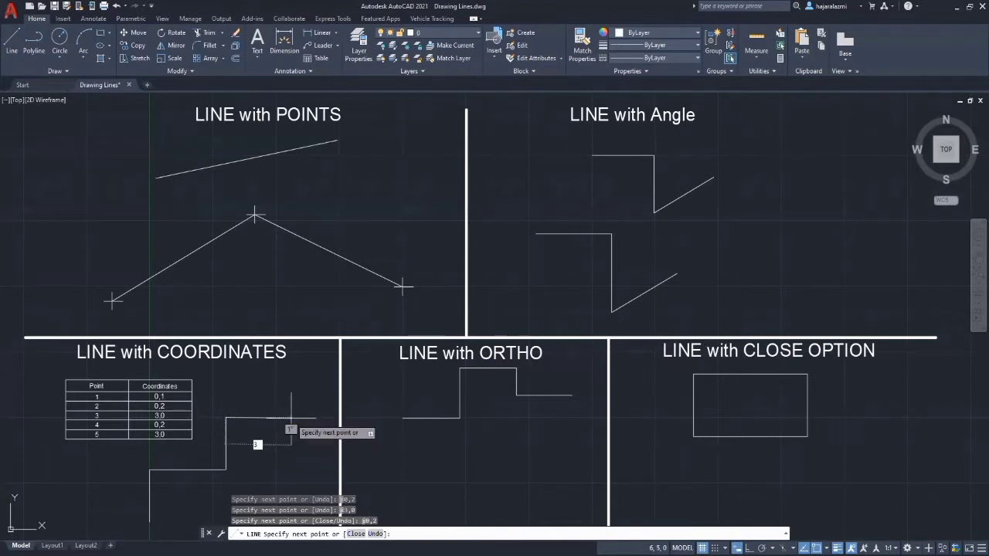
text(3,0)
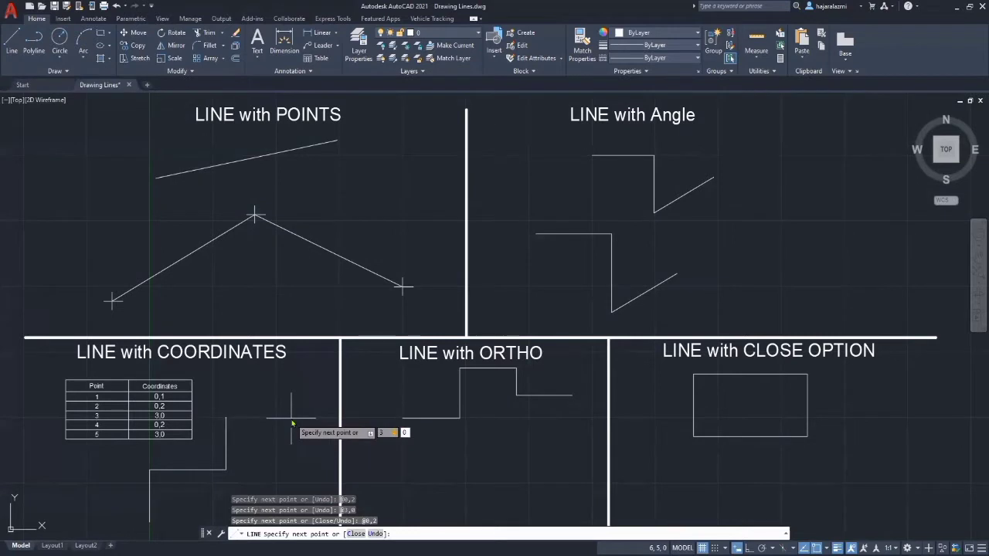
key(Return)
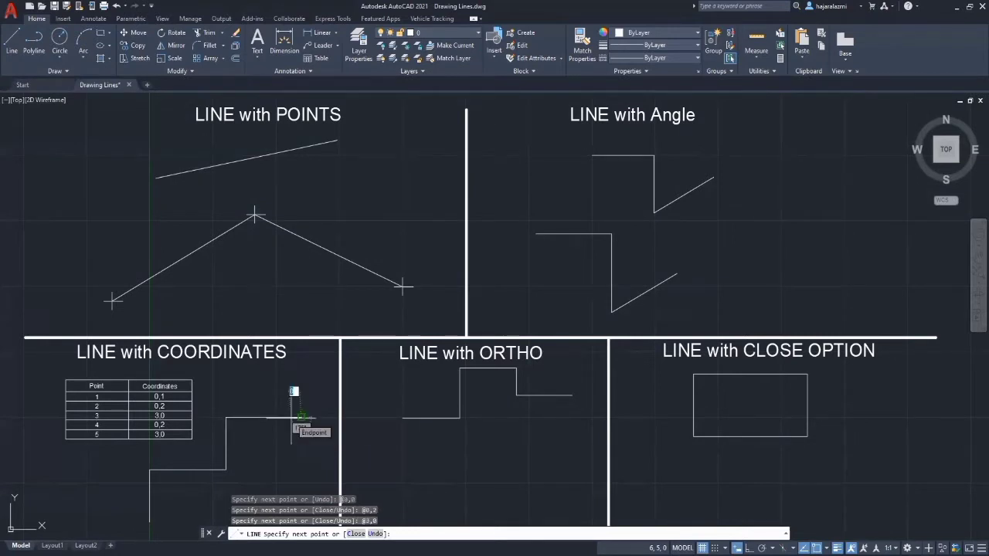
key(Return)
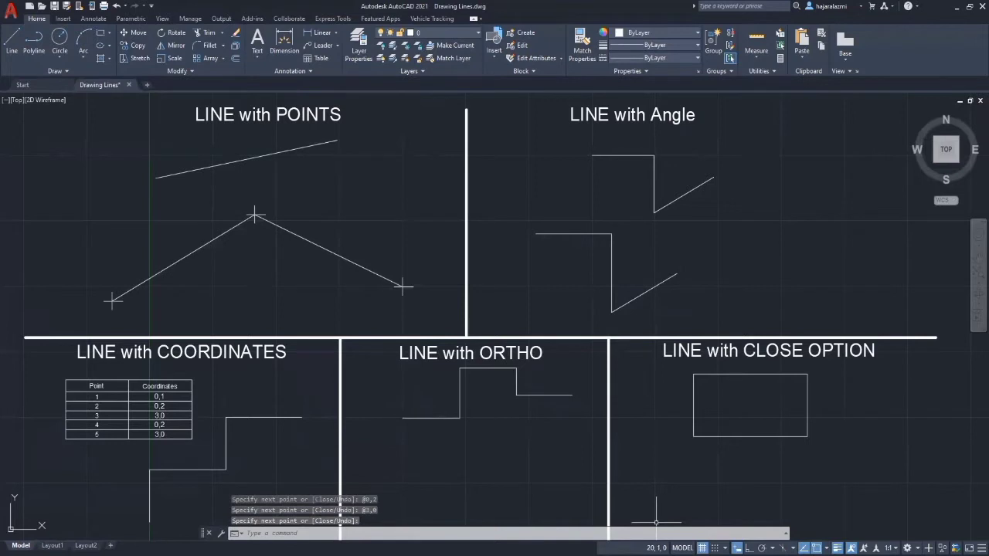
With Ortho on, draw a stepped horizontal-and-vertical line below the ORTHO example.
click(750, 547)
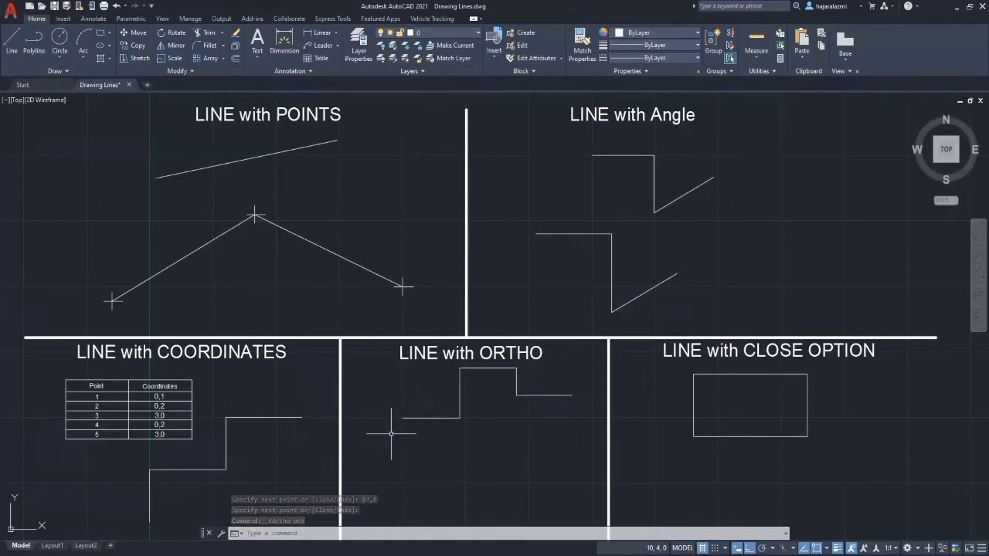
text(l)
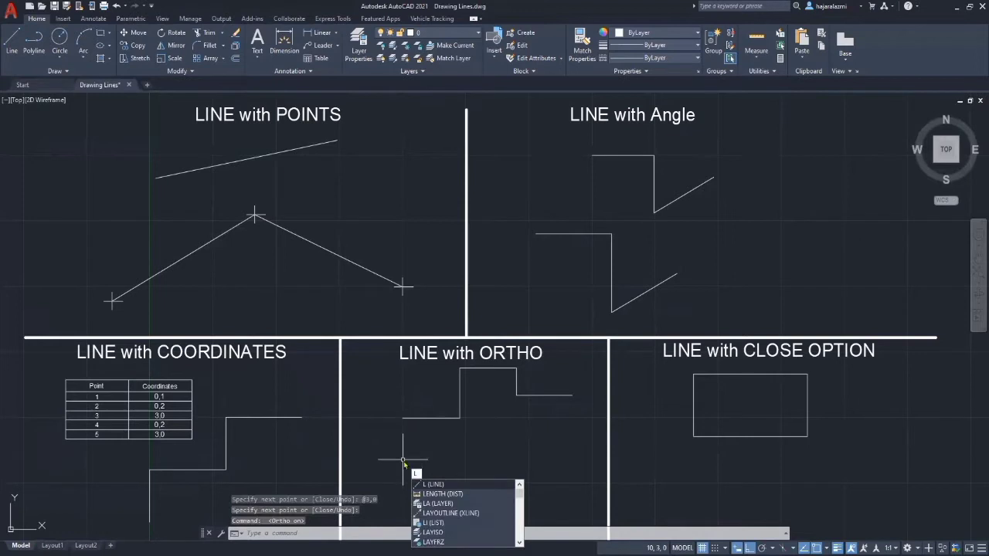
key(Return)
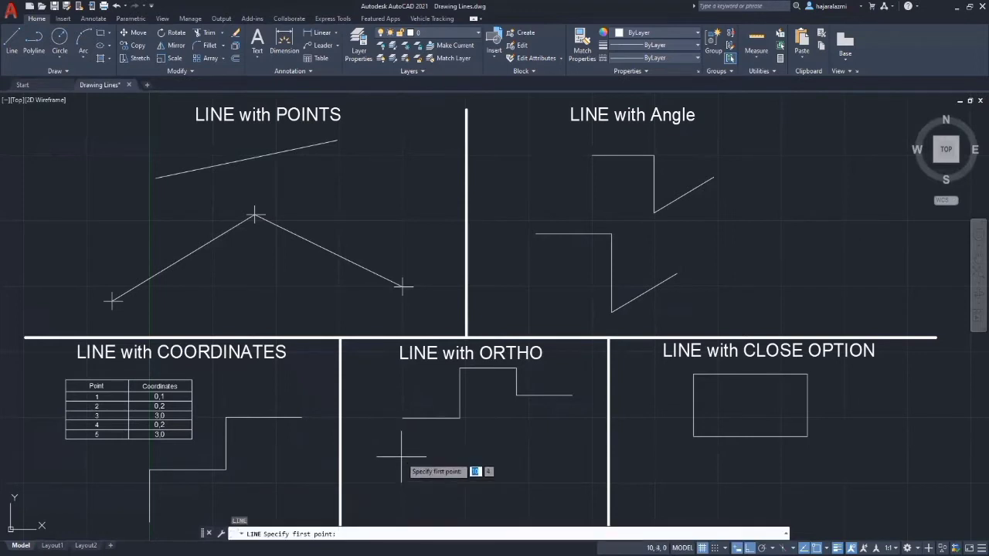
click(401, 498)
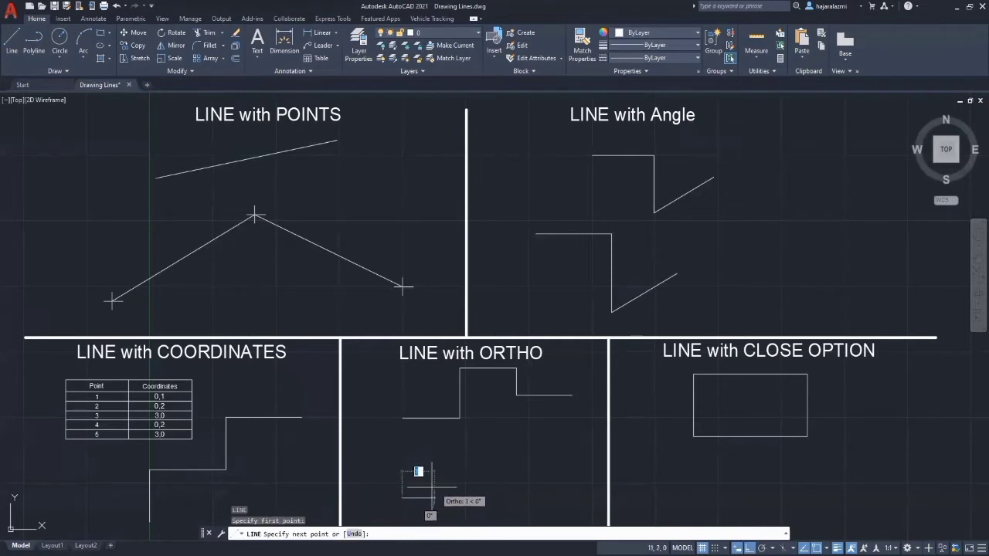
key(F8)
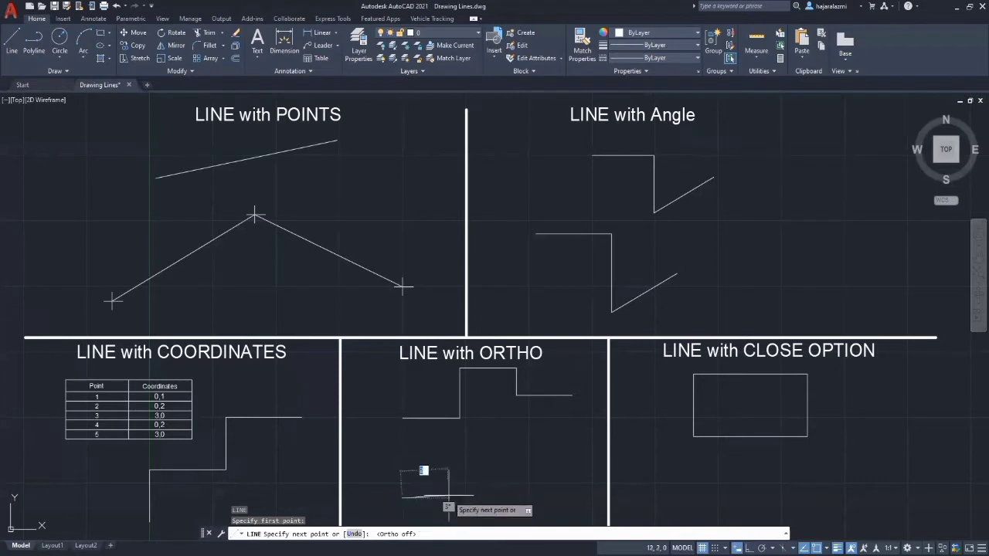
key(F8)
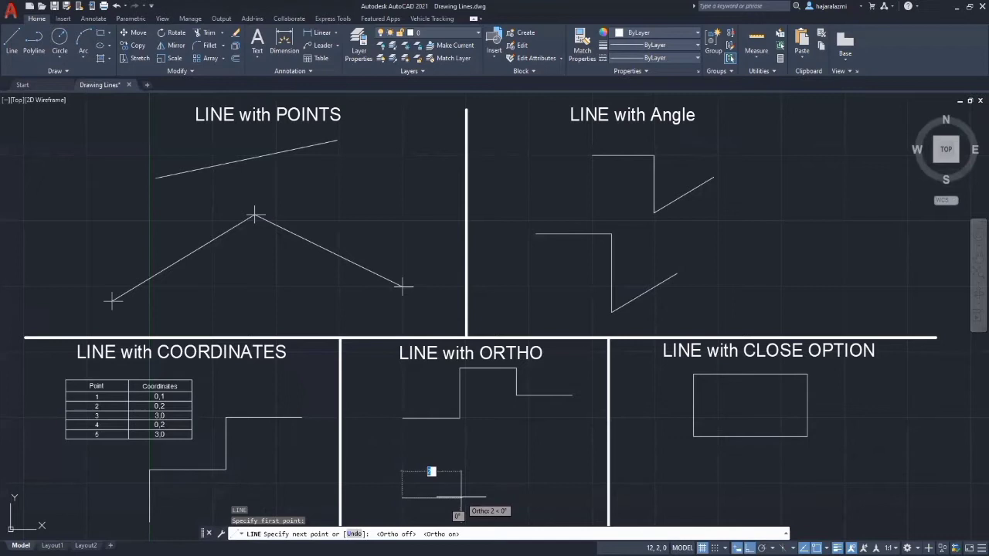
click(462, 497)
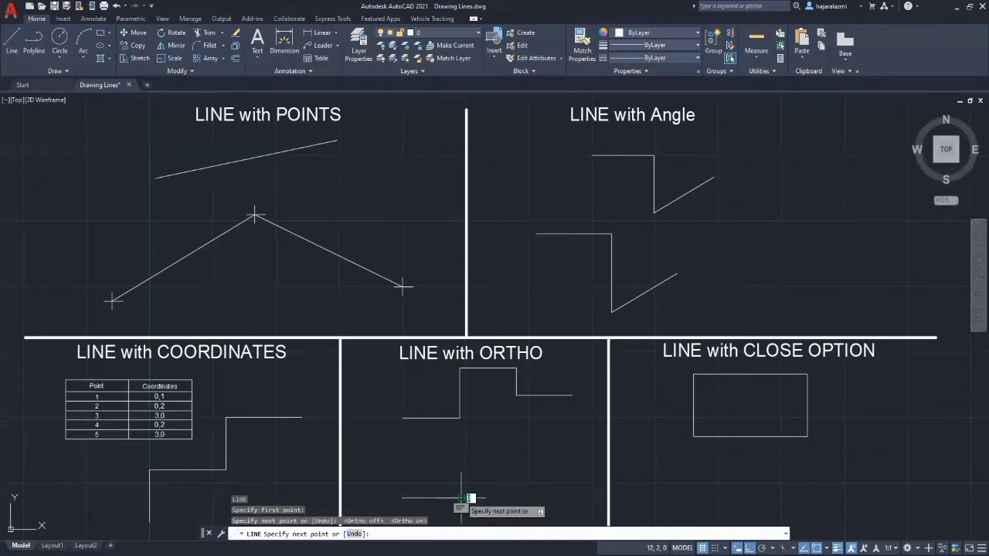
click(518, 444)
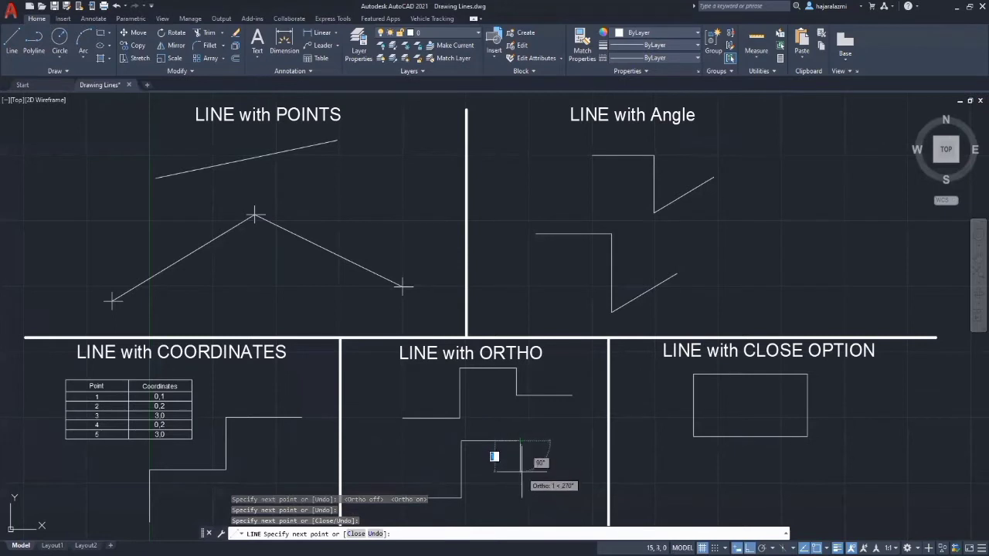
click(521, 471)
click(572, 472)
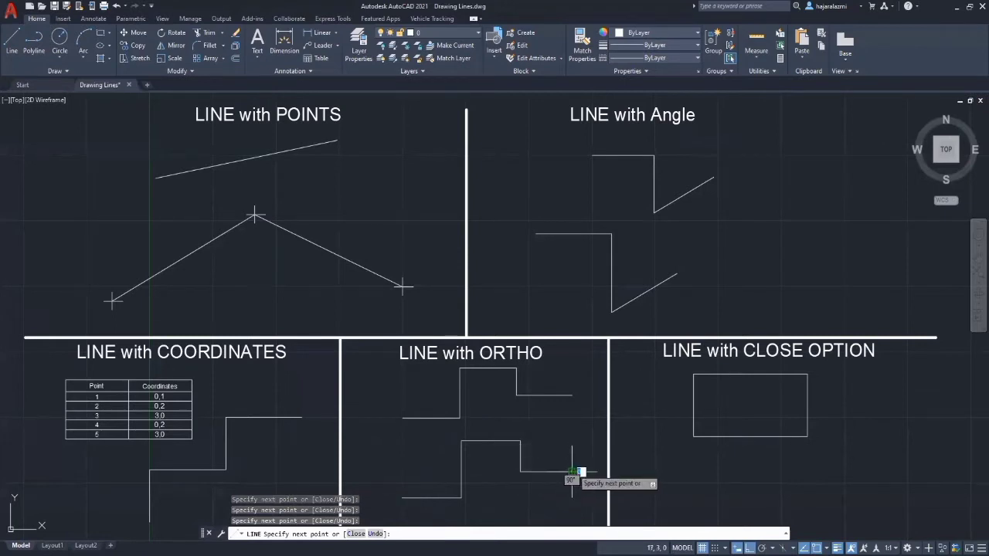
key(Return)
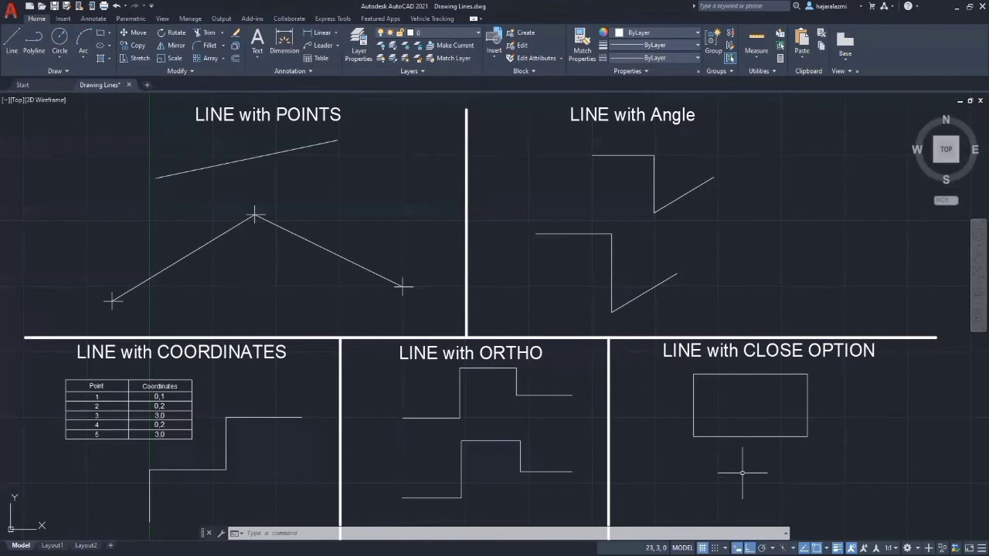
Draw three sides of a rectangle below the existing one in the CLOSE OPTION panel.
text(l)
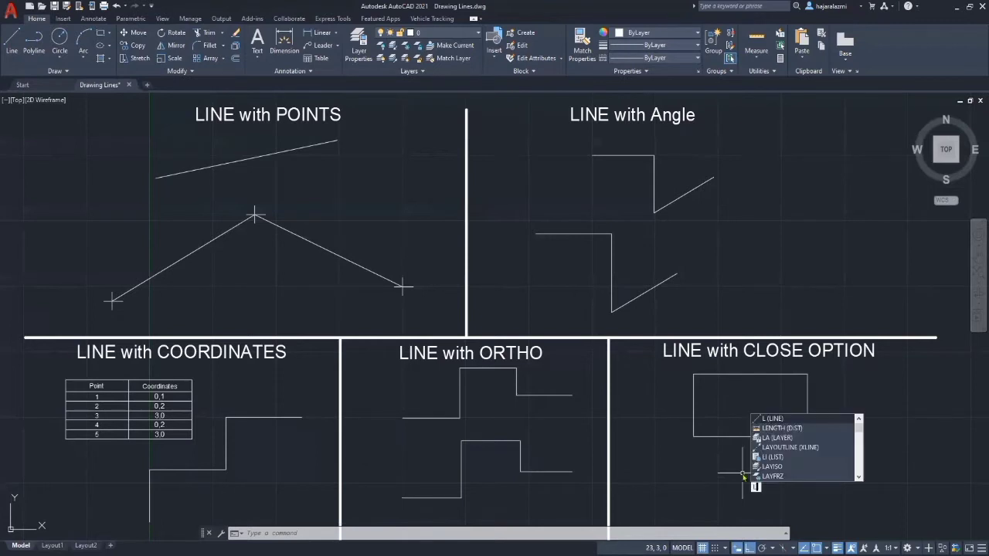
key(Return)
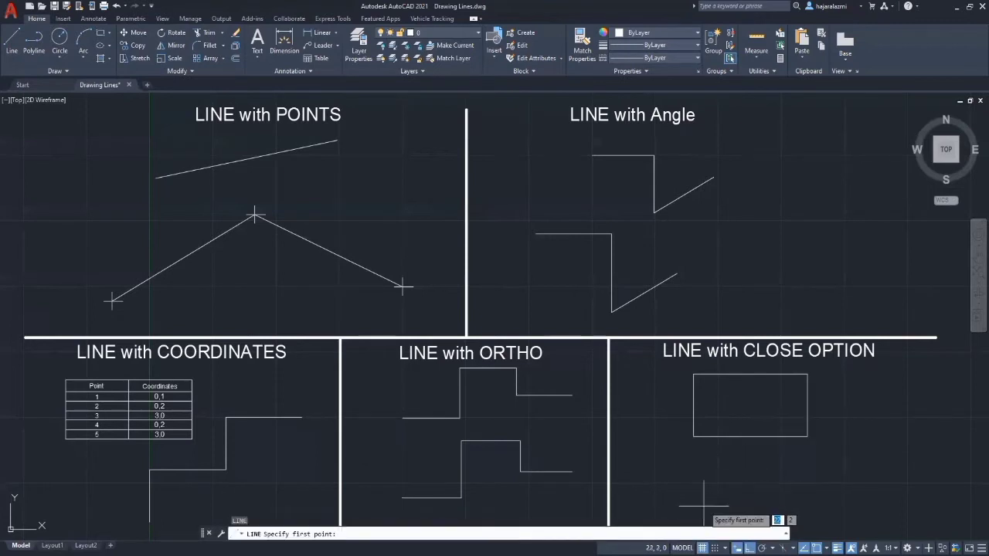
click(836, 502)
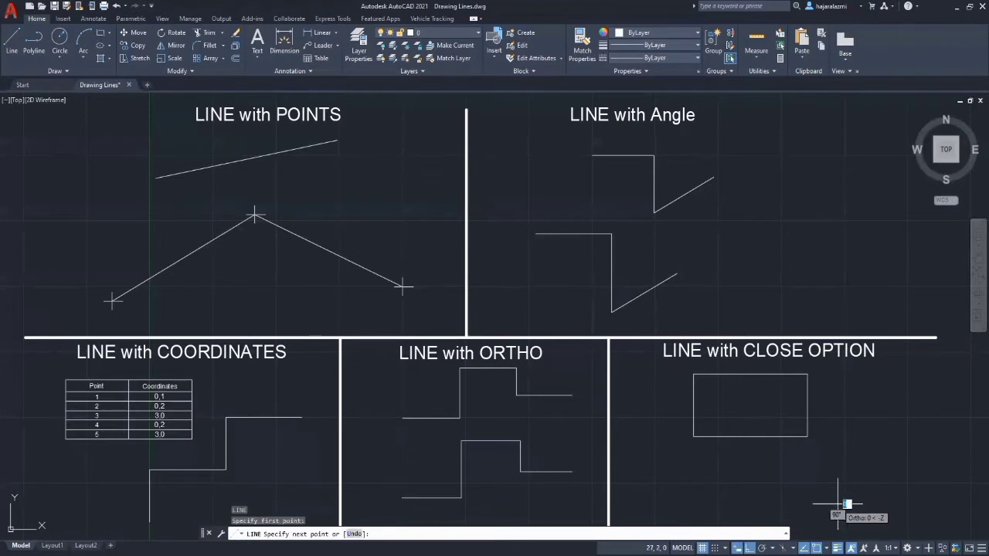
click(838, 429)
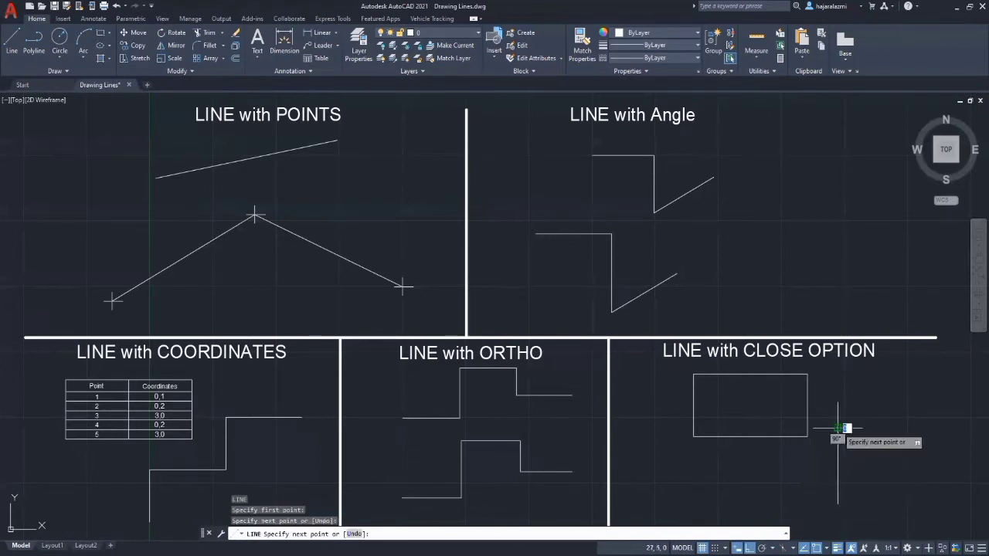
click(943, 428)
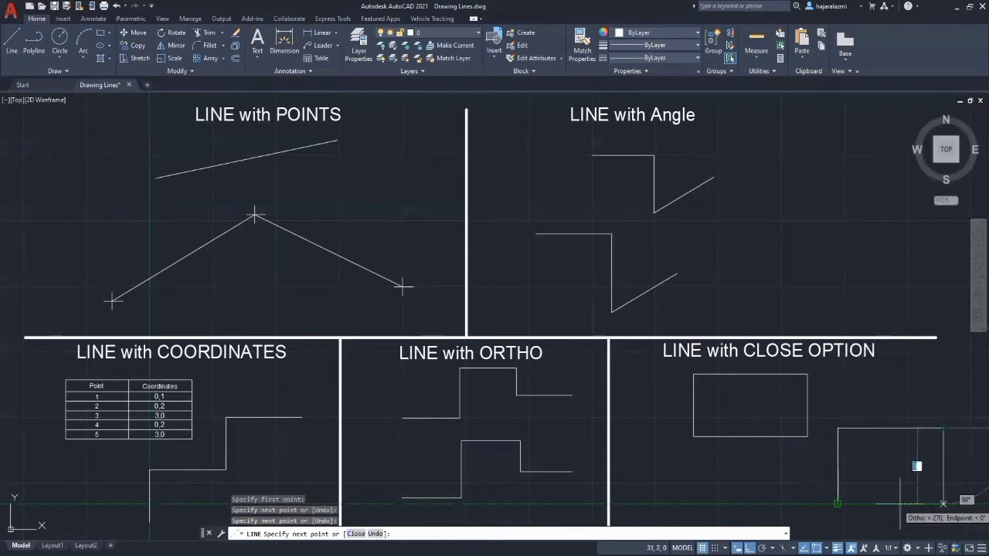
click(943, 503)
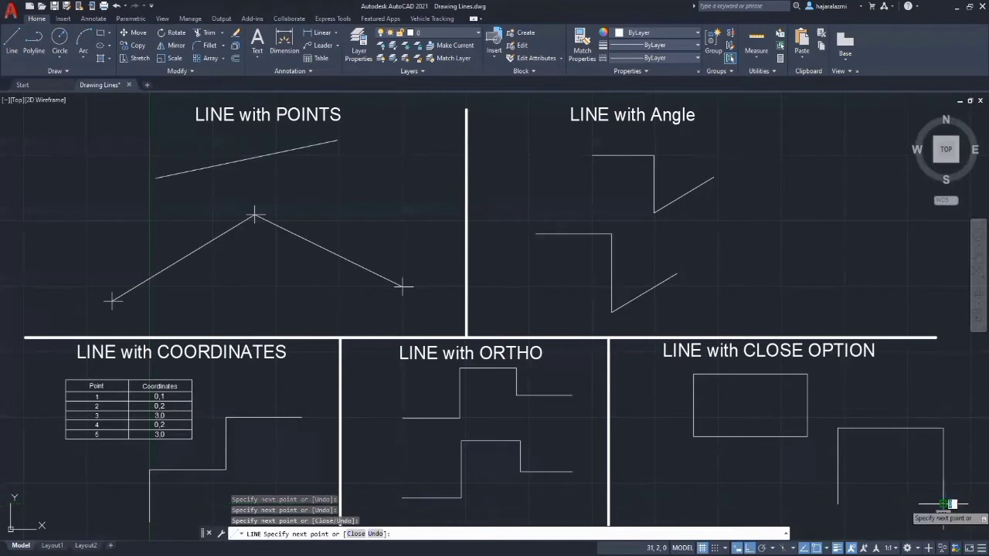
Undo the last segment and close the rectangle with the C option.
right_click(903, 508)
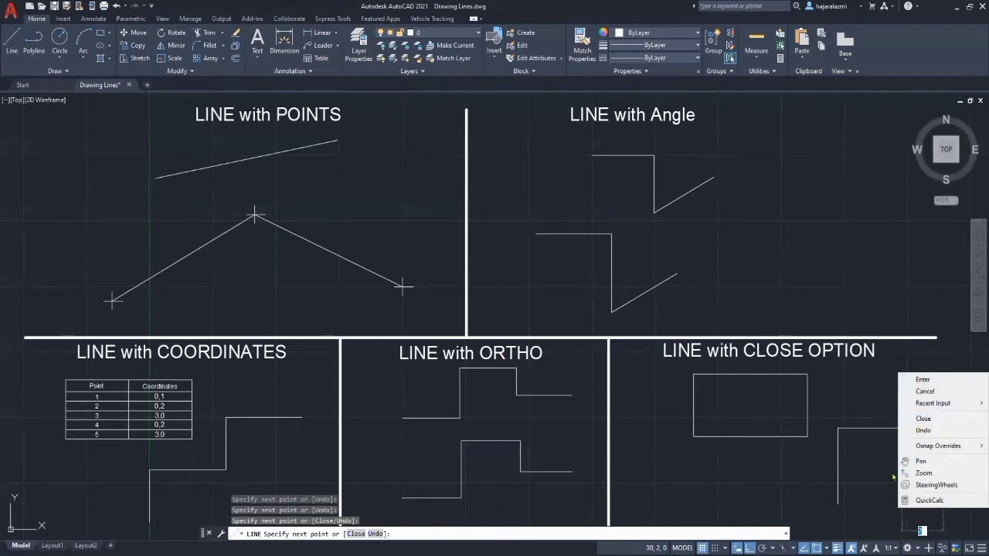
click(924, 430)
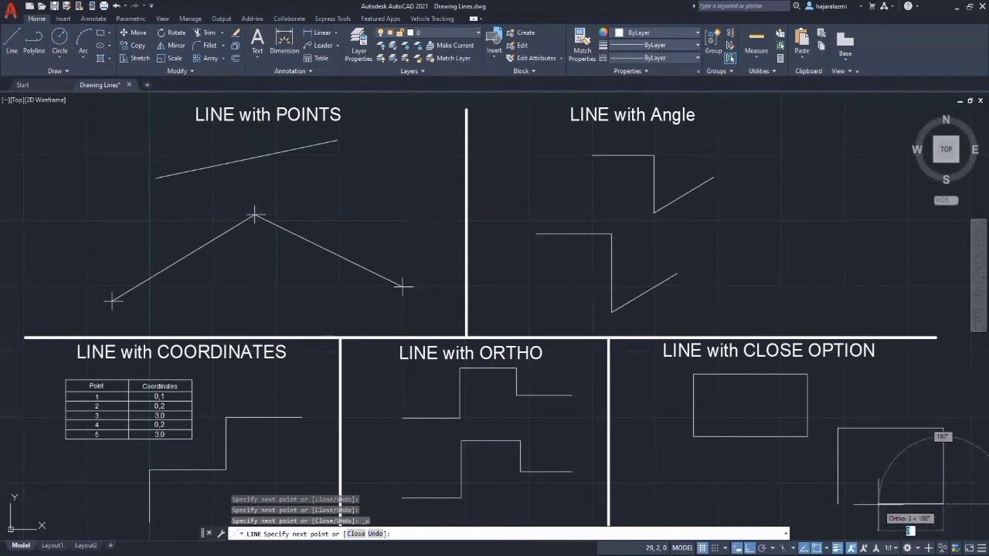
text(c)
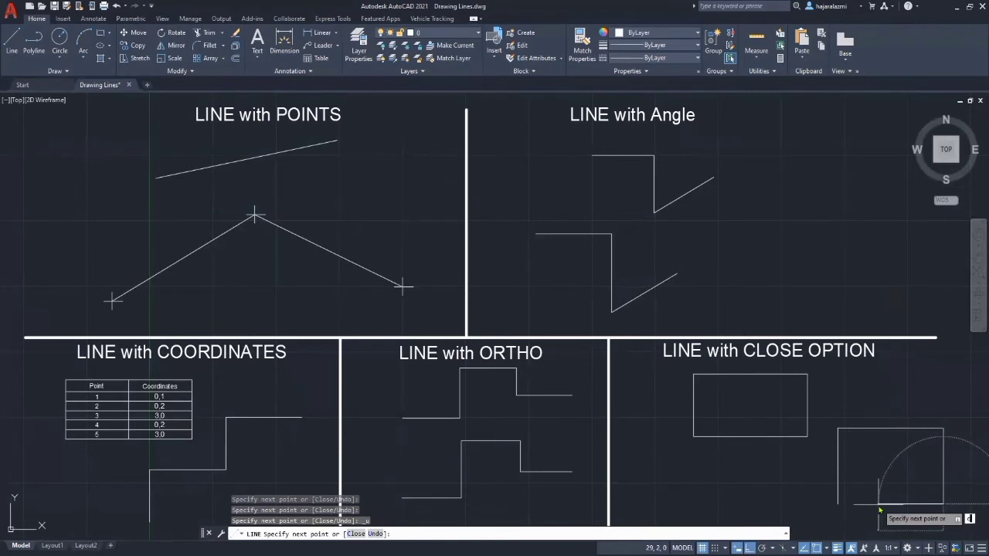
key(Return)
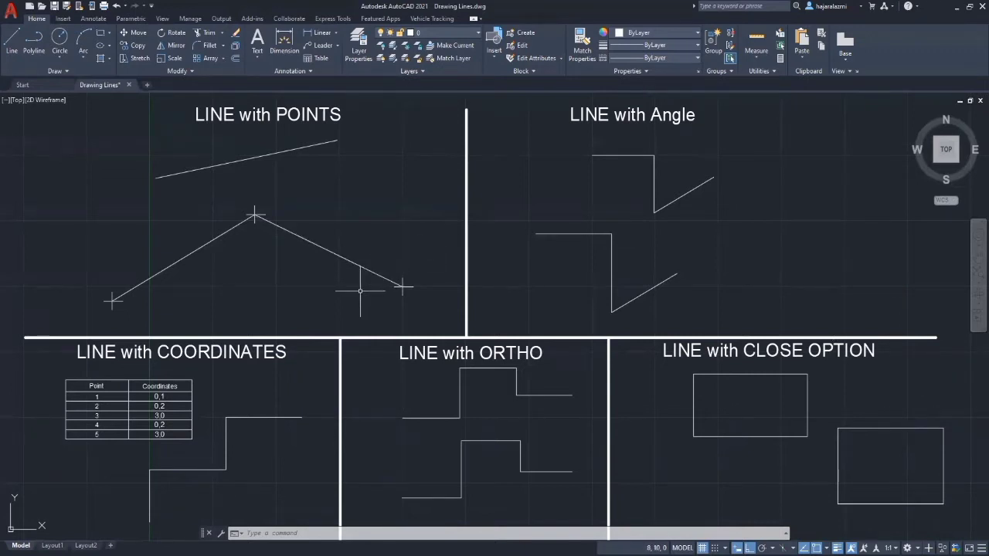
Open Drawing Rectangle.dwg from the Select File dialog.
click(41, 7)
scroll(435, 284, down, 1)
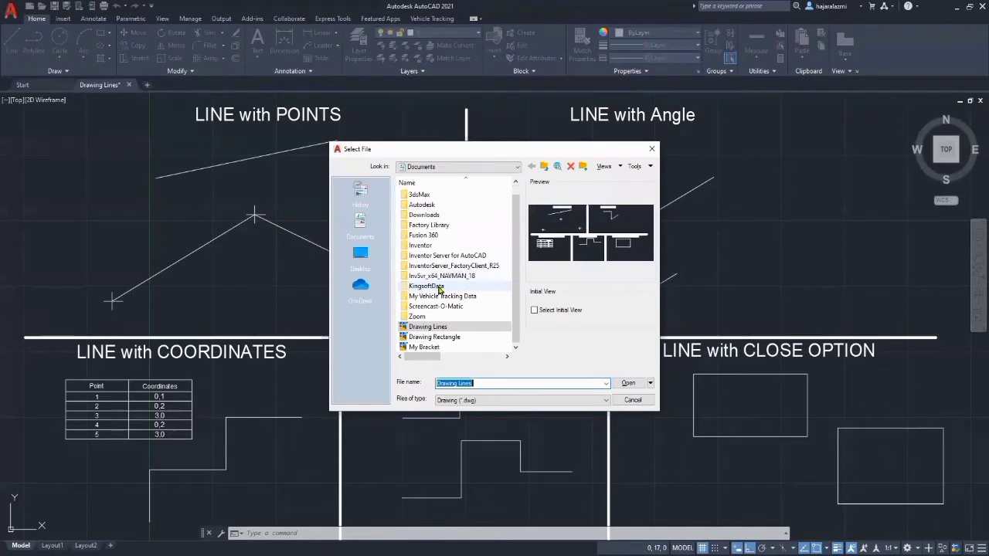
click(433, 337)
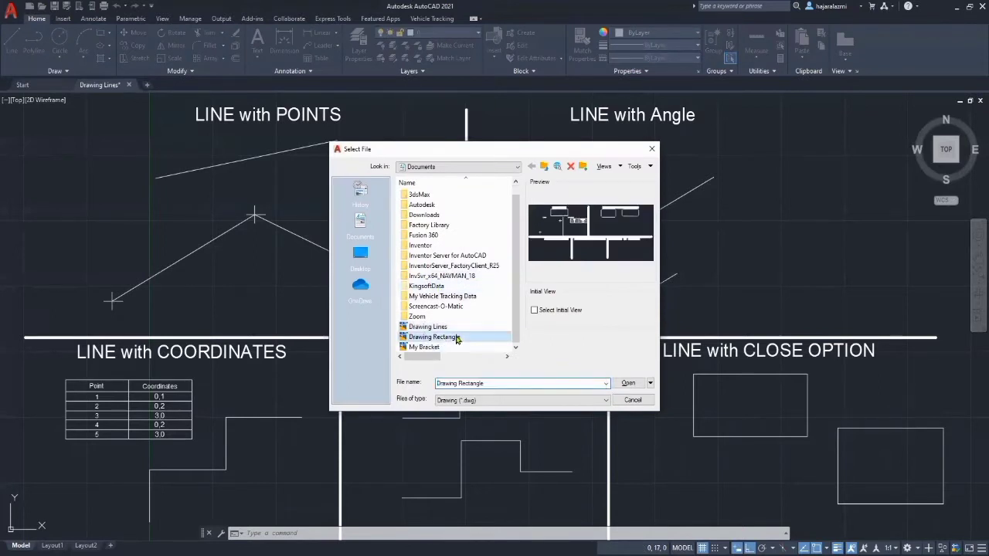
double_click(456, 338)
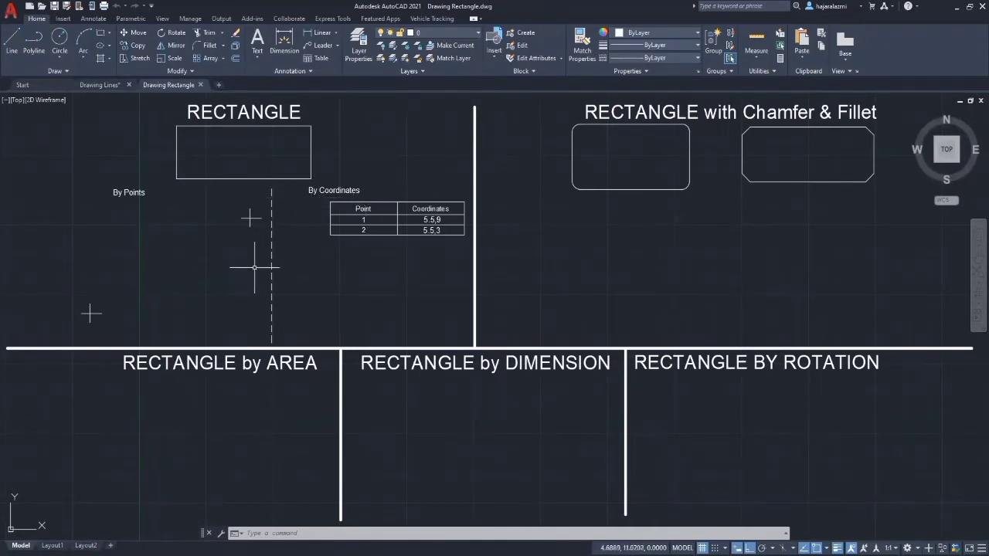
Draw a rectangle from two picked opposite corners in the By Points area.
click(111, 33)
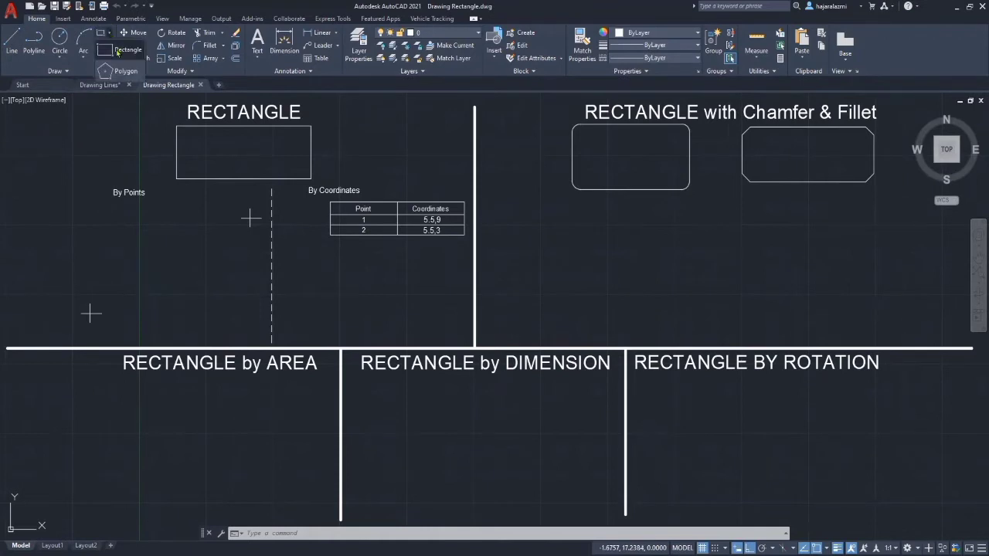
click(117, 51)
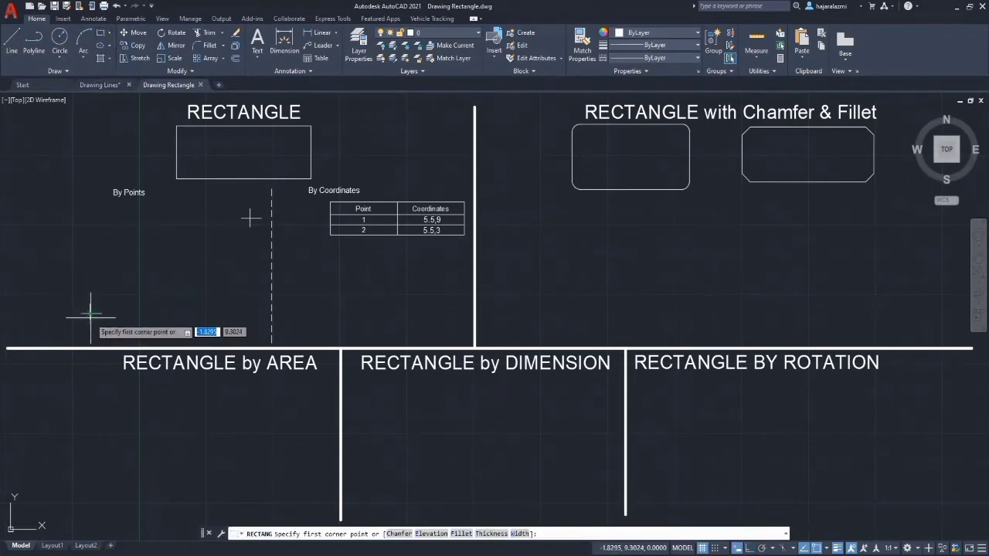
click(90, 314)
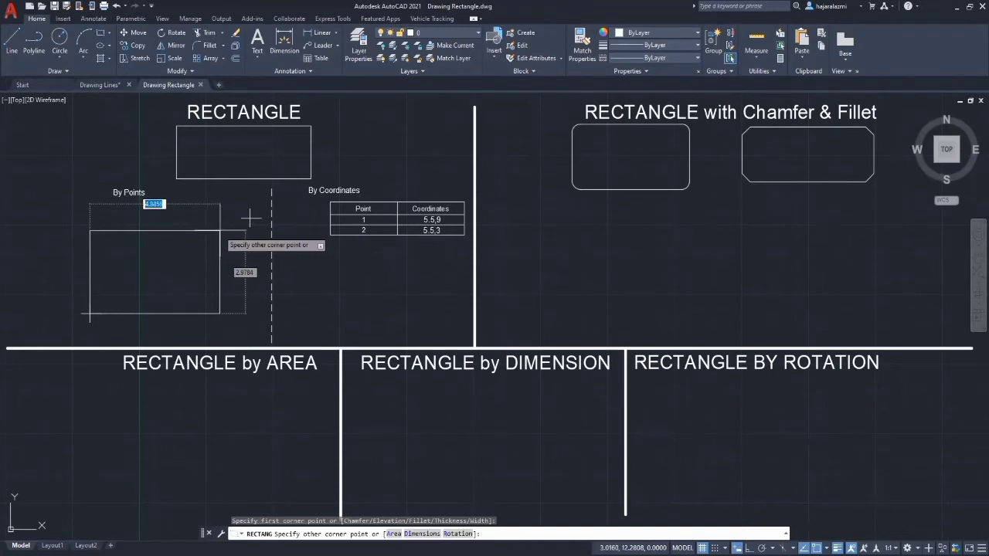
click(249, 219)
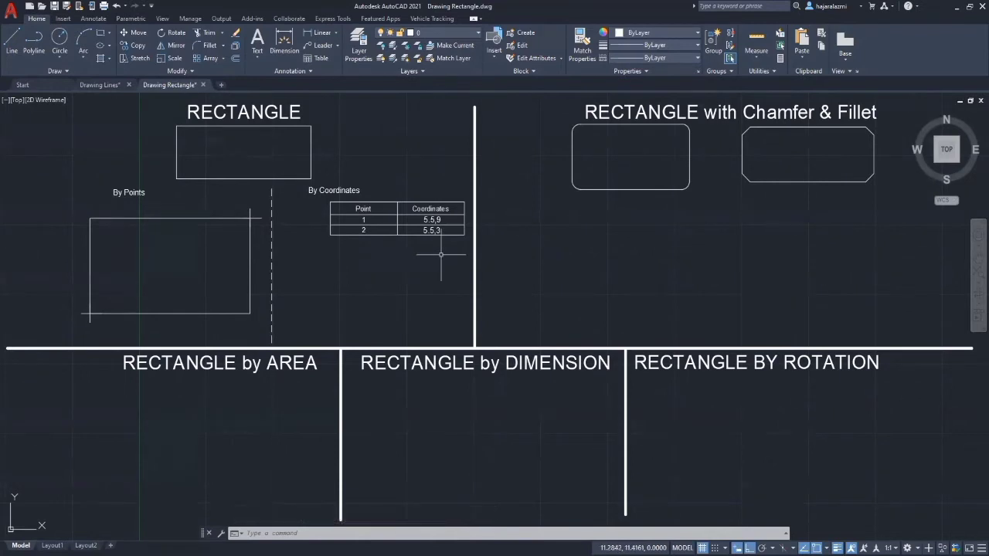
Draw a rectangle with REC, first corner at 5.5,9, sized 5.5 by 3.
text(REC)
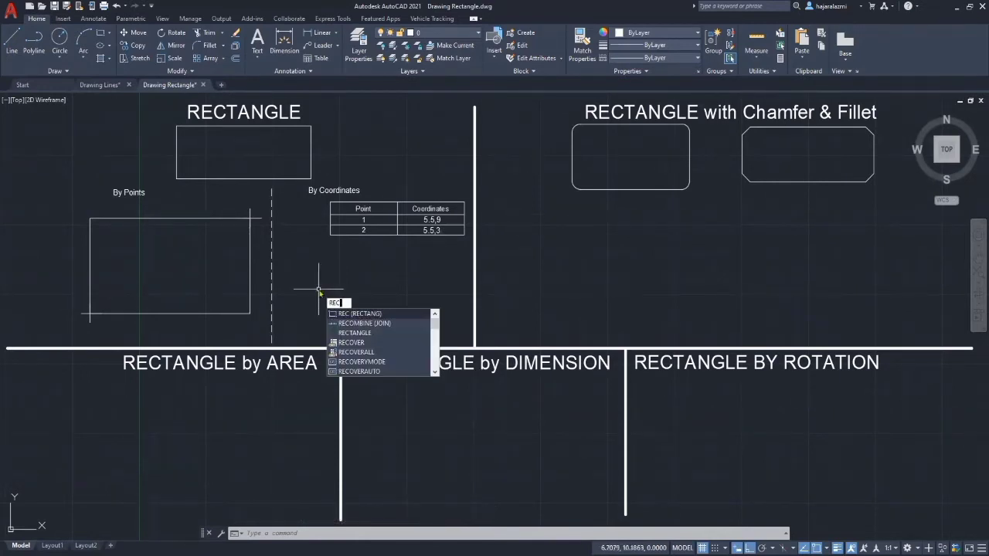
key(Return)
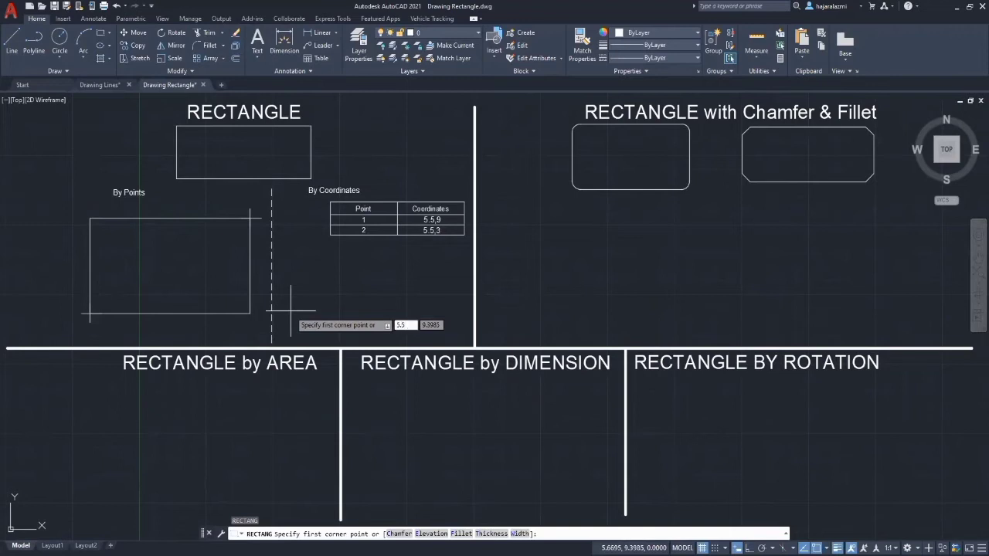
text(5.5,)
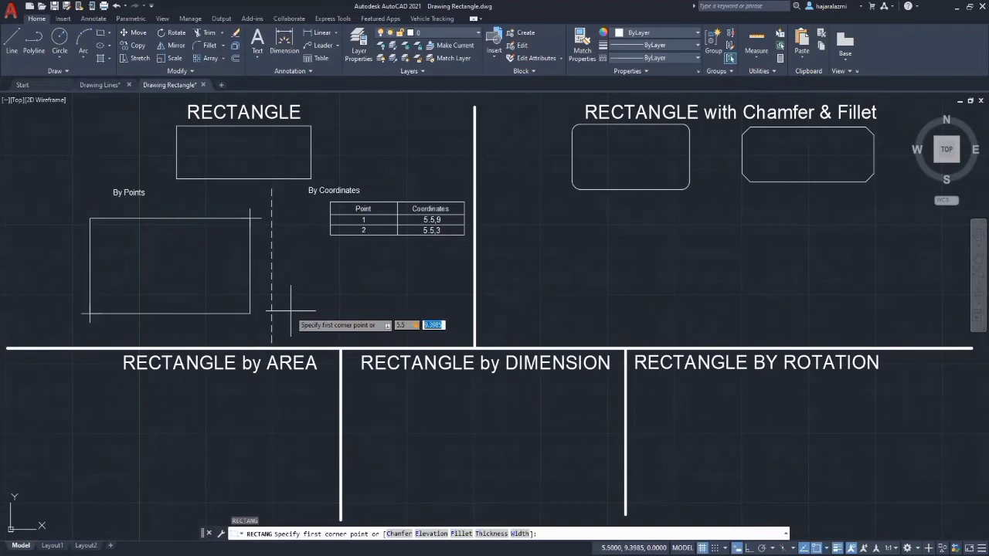
text(9)
key(Return)
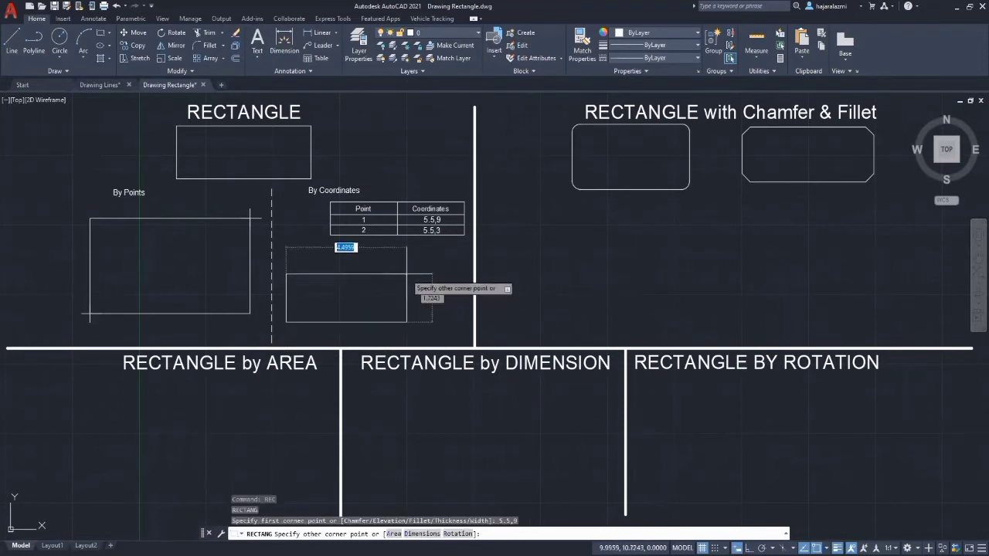
text(5.5)
key(Tab)
text(3)
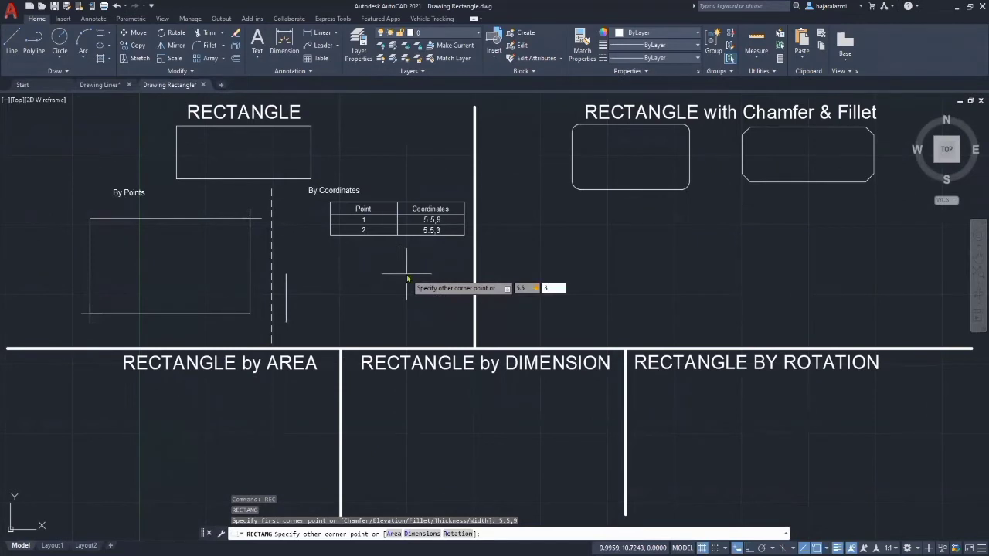
key(Return)
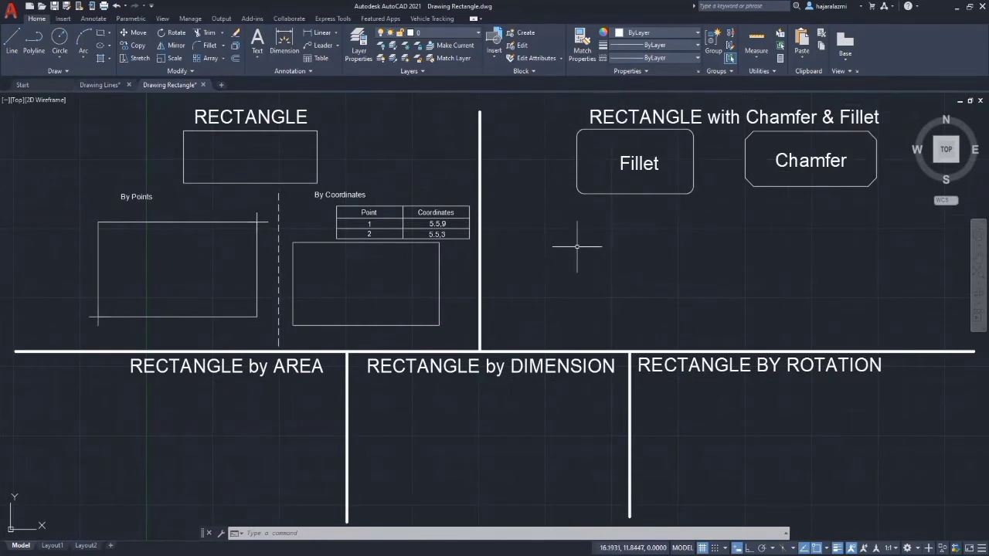
Draw a rectangle with 0.2 by 0.2 chamfered corners below the Chamfer sample using REC.
text(REC)
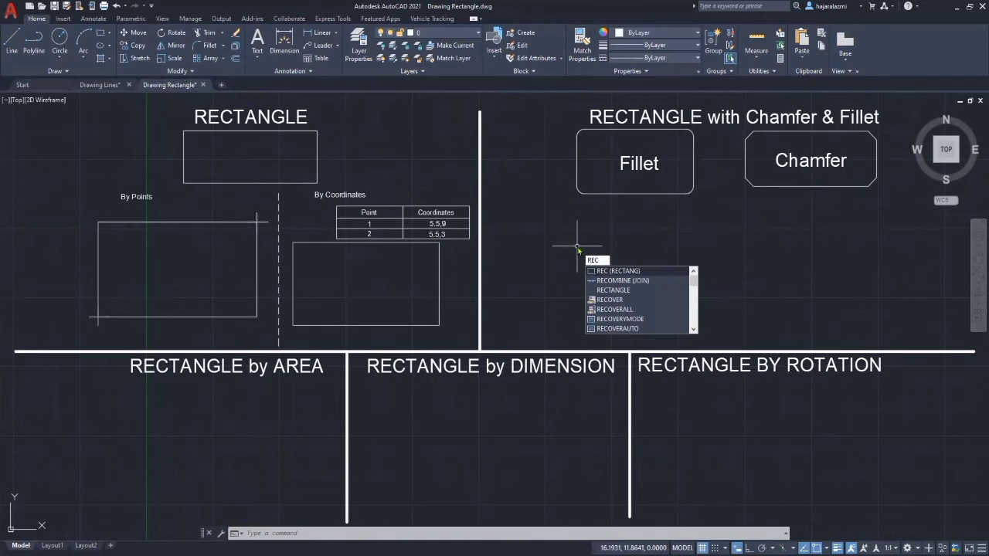
key(Return)
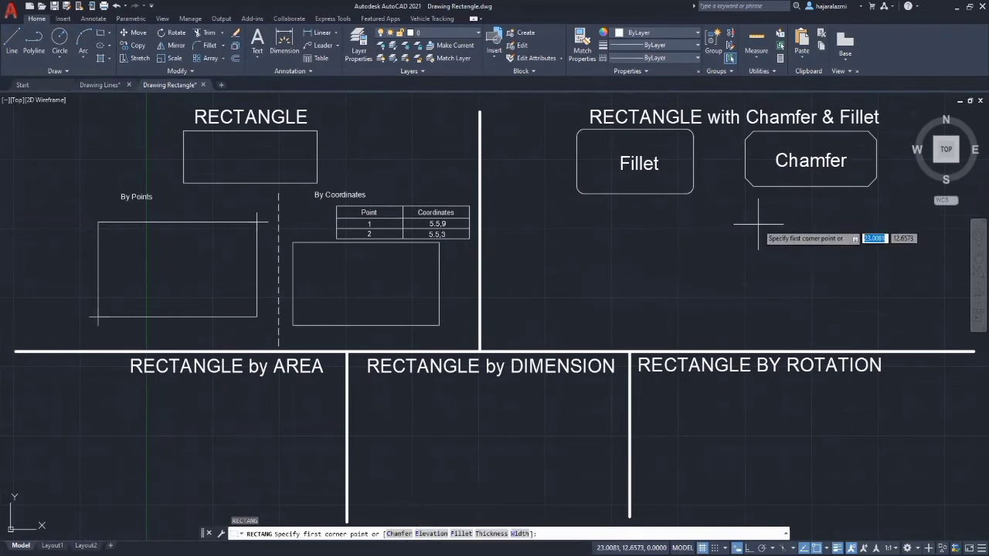
text(c)
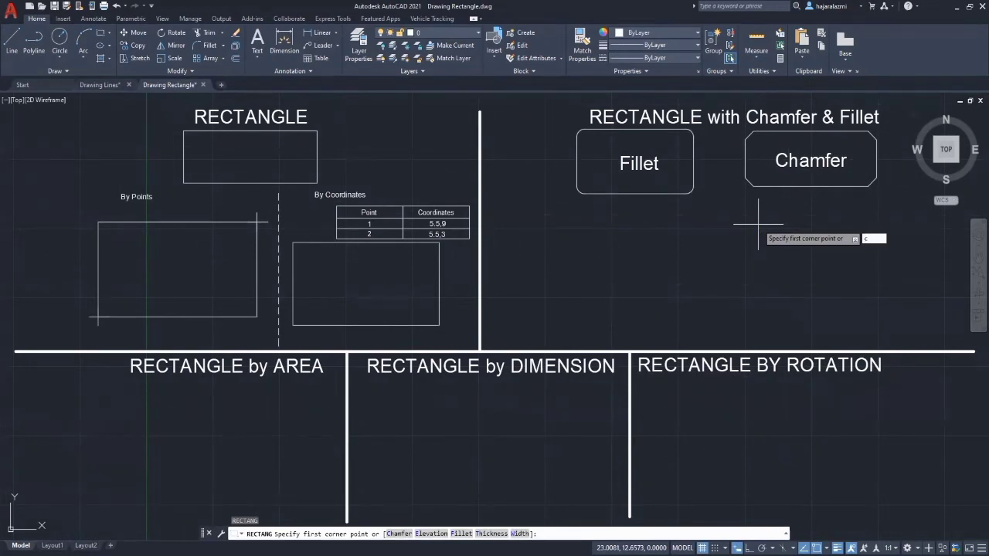
key(Return)
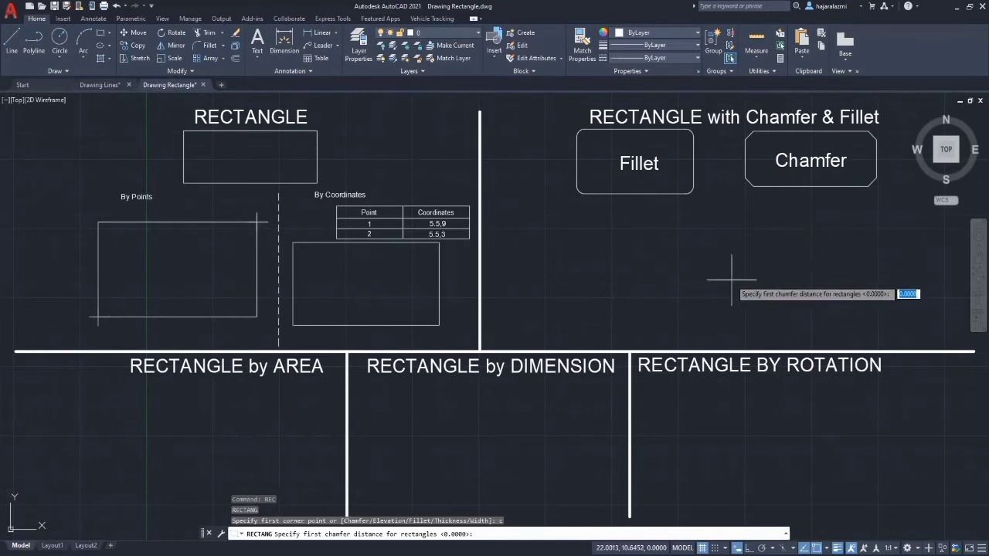
text(0.2)
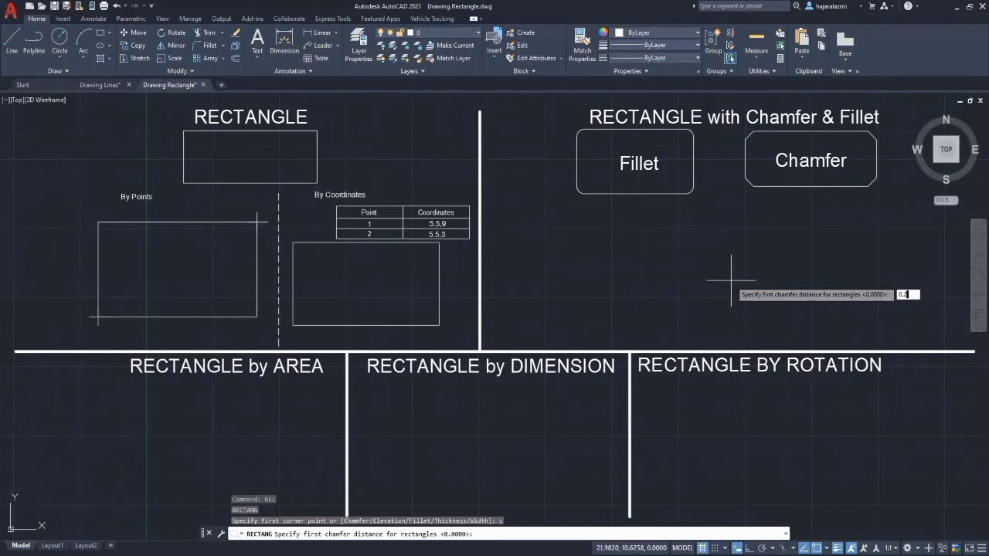
key(Return)
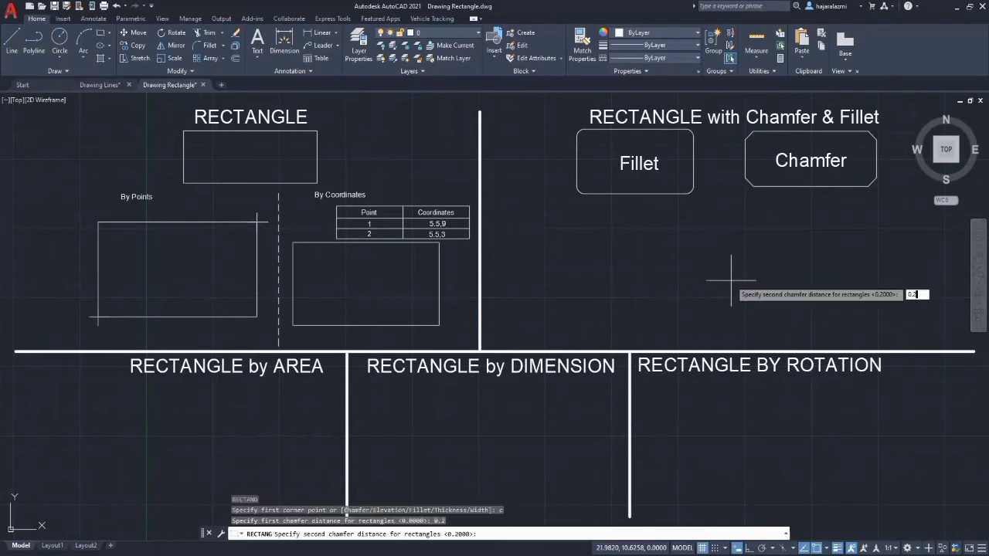
text(0.2)
key(Return)
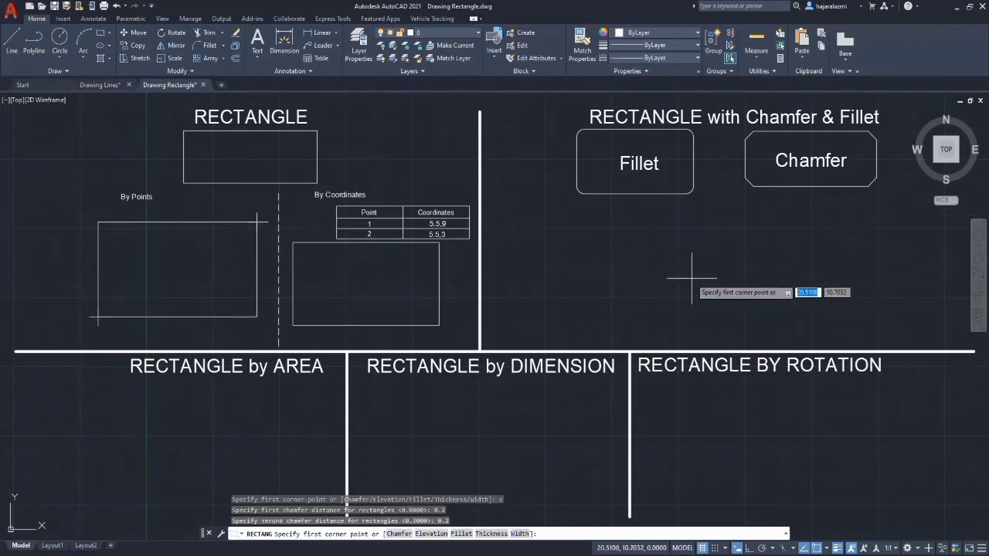
click(754, 314)
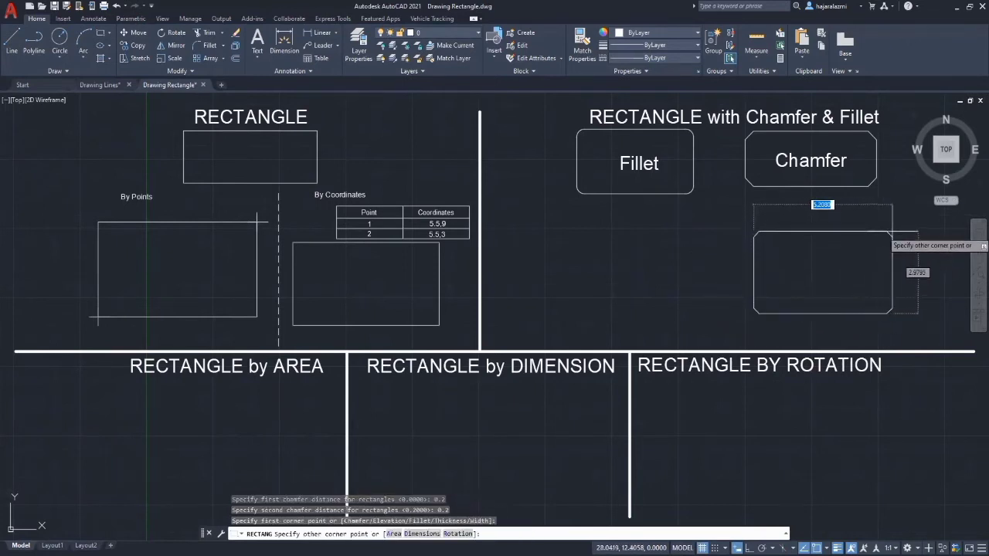
click(887, 236)
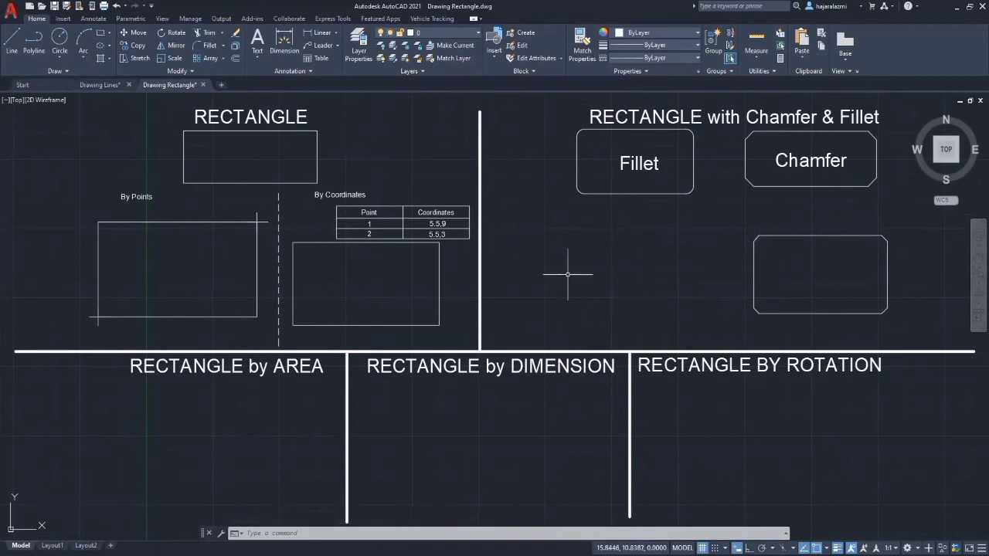
Draw a rectangle with 0.3-radius filleted corners beneath the Fillet sample using REC.
text(REC)
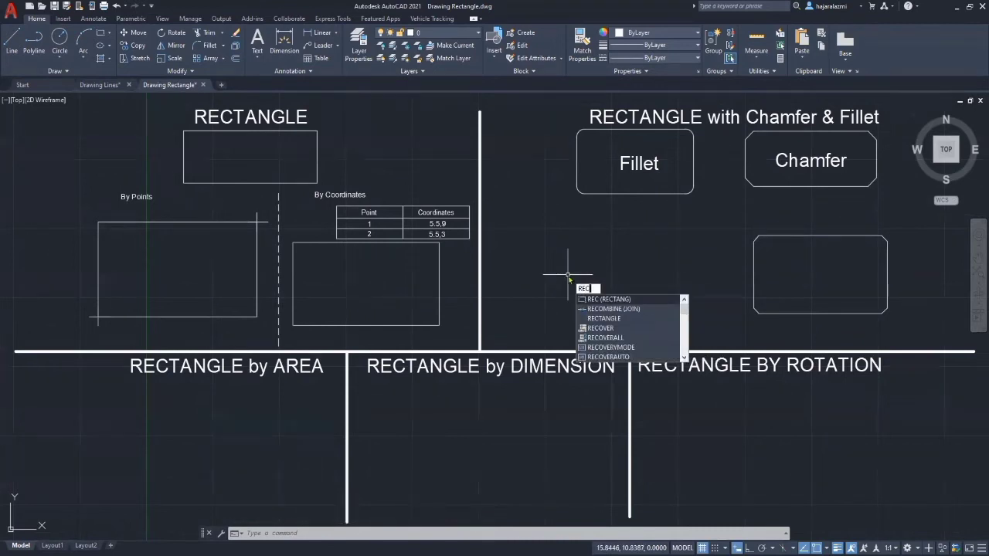
key(Return)
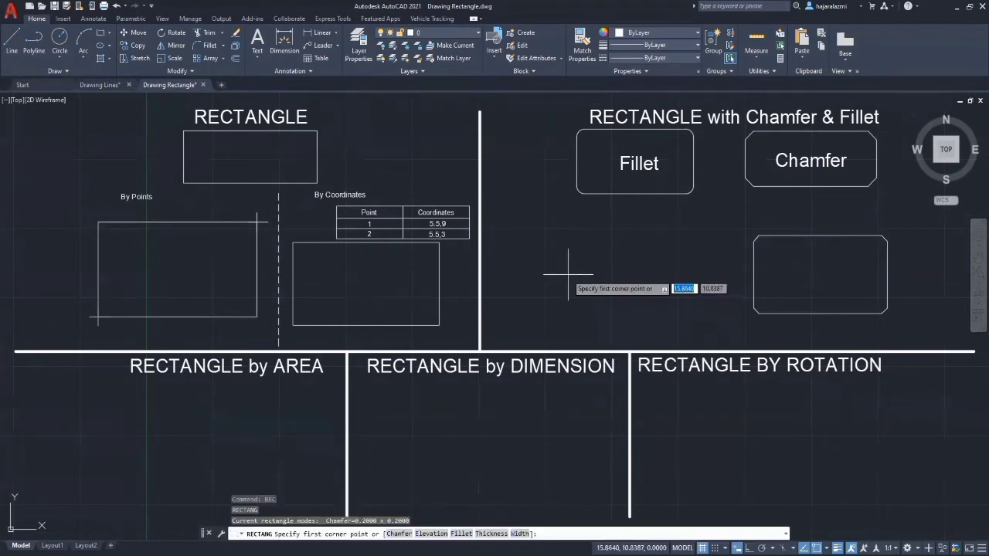
click(461, 535)
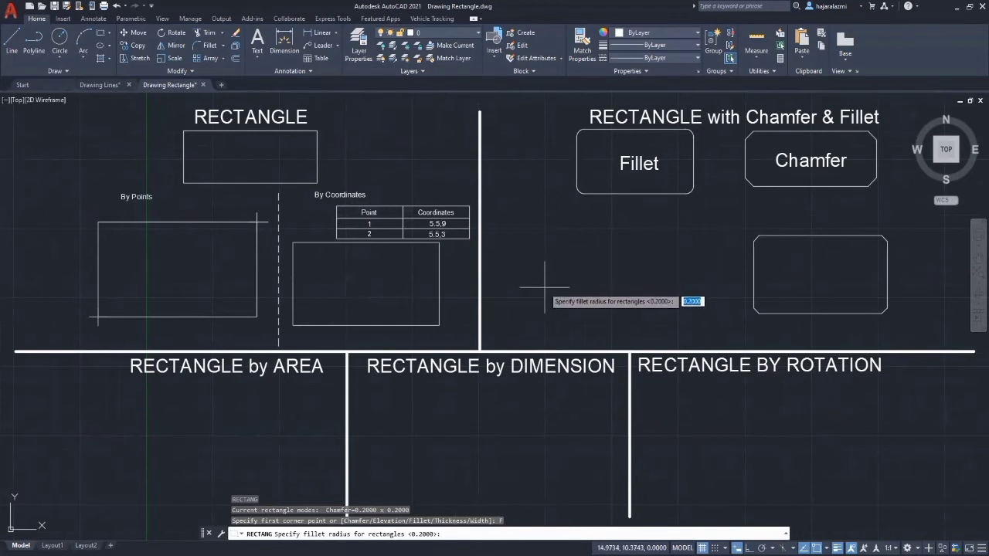
text(0.3)
key(Return)
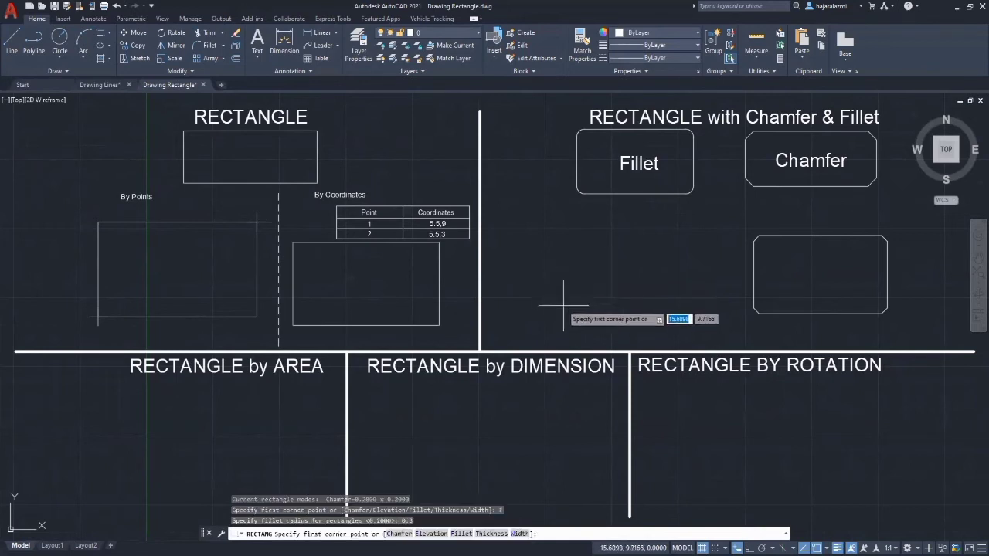
click(563, 312)
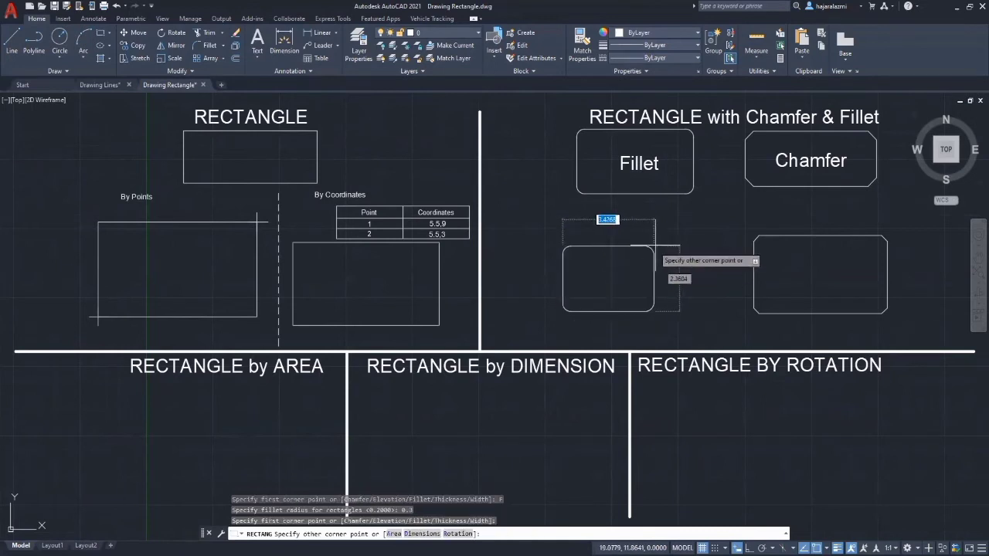
click(686, 235)
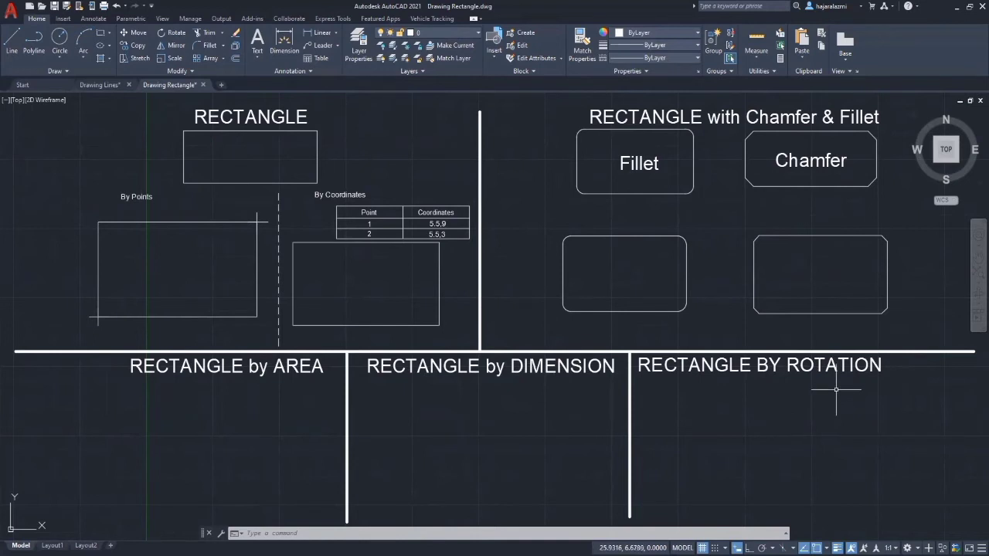
Draw a rectangle of area 20 and length 5 in the RECTANGLE by AREA panel.
text(REC)
key(Return)
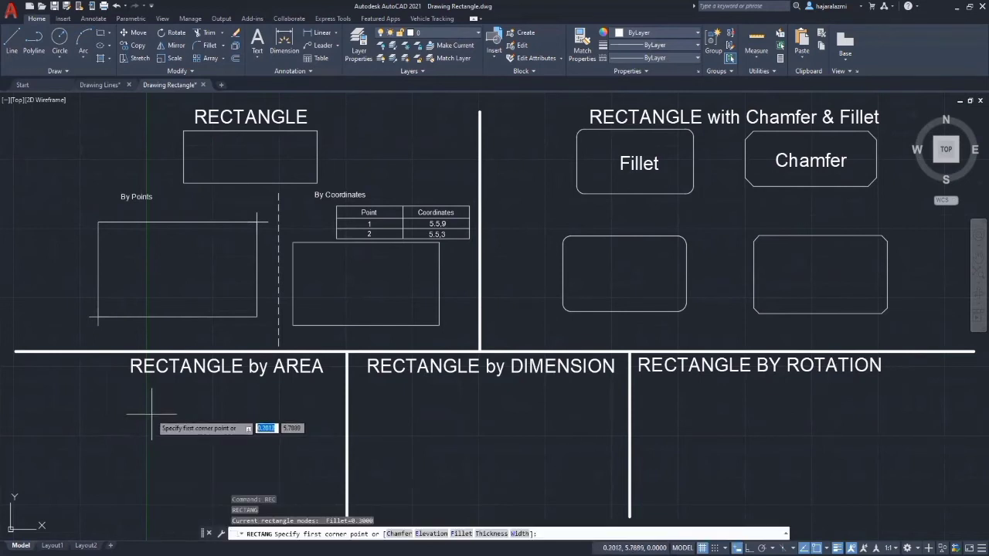
click(138, 481)
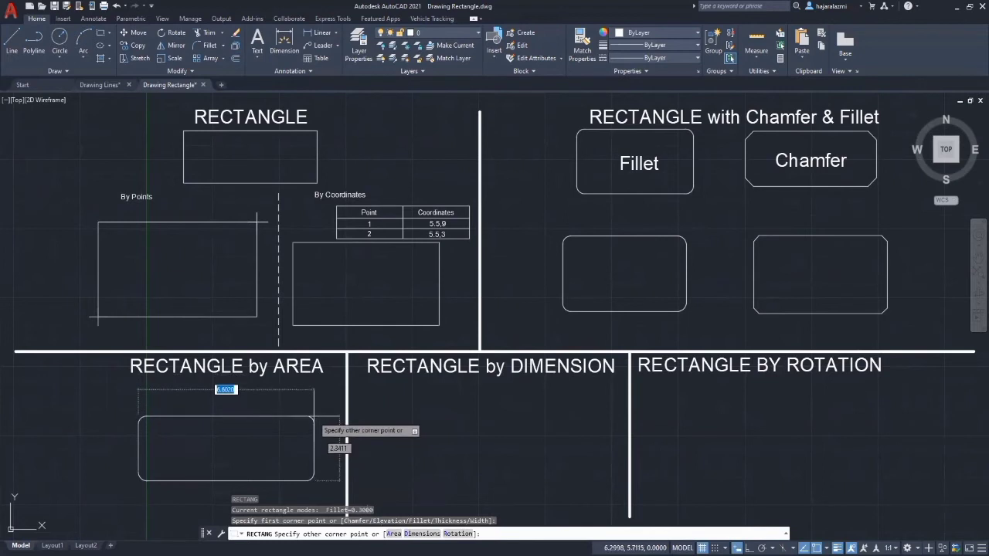
text(a)
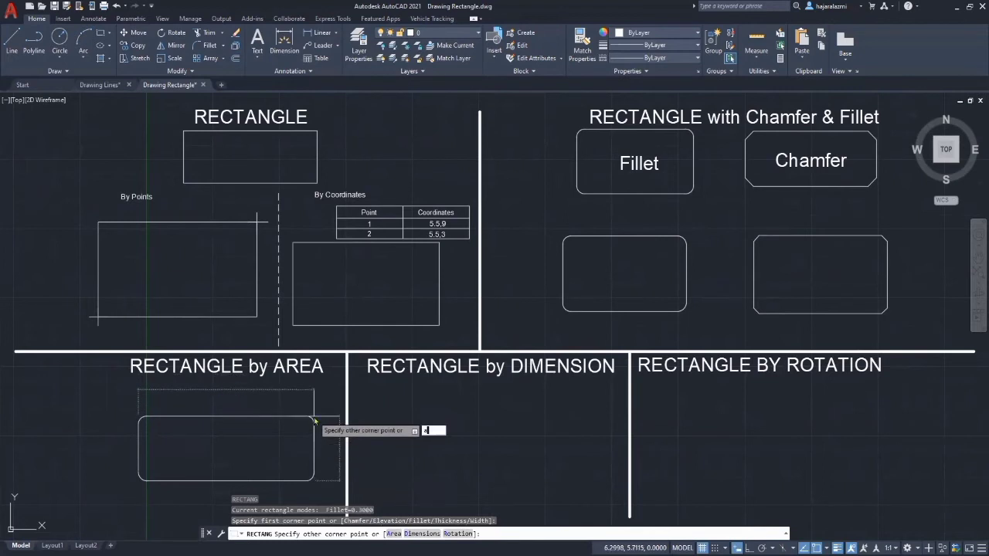
key(Return)
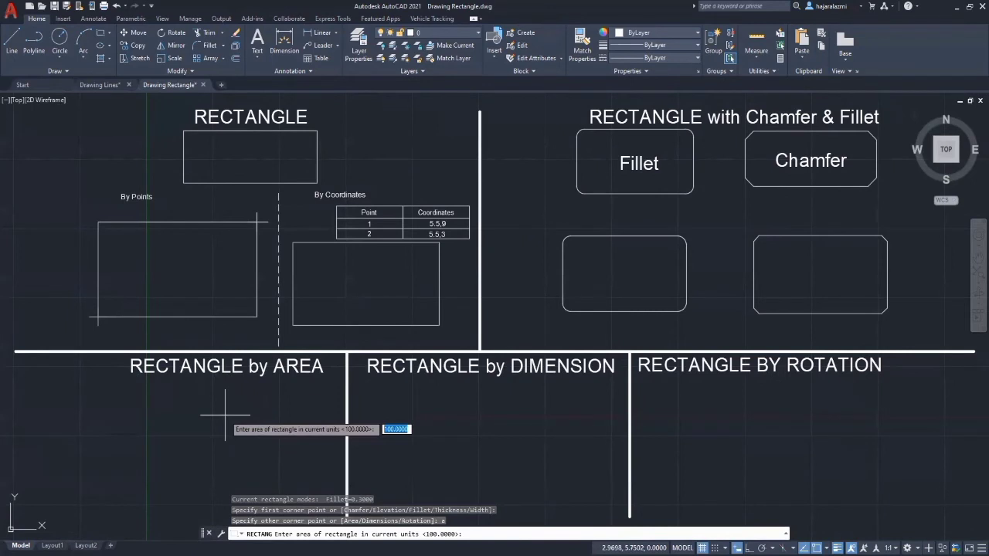
text(20)
key(Return)
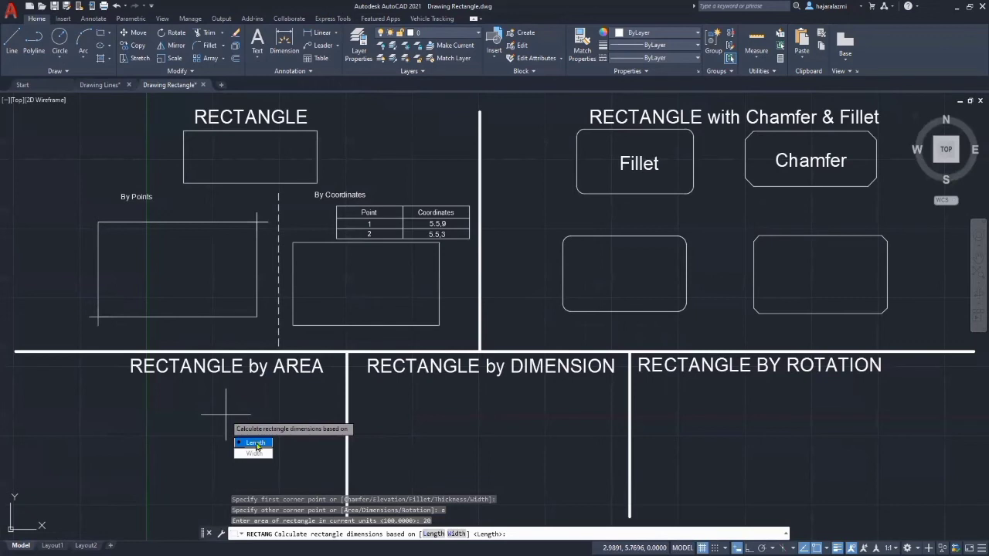
click(256, 444)
text(5)
key(Return)
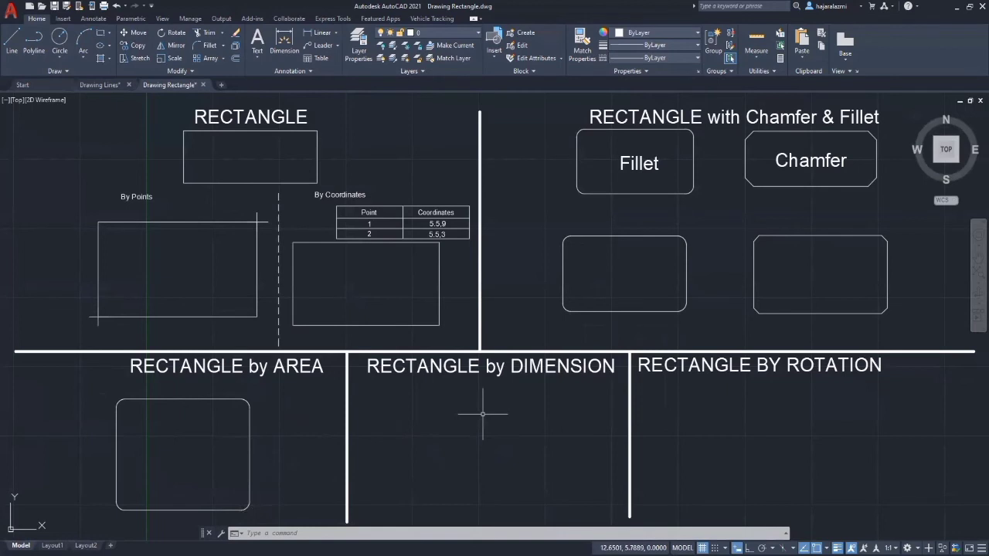
Start a new rectangle with the corner fillet radius reset to 0.
text(REC)
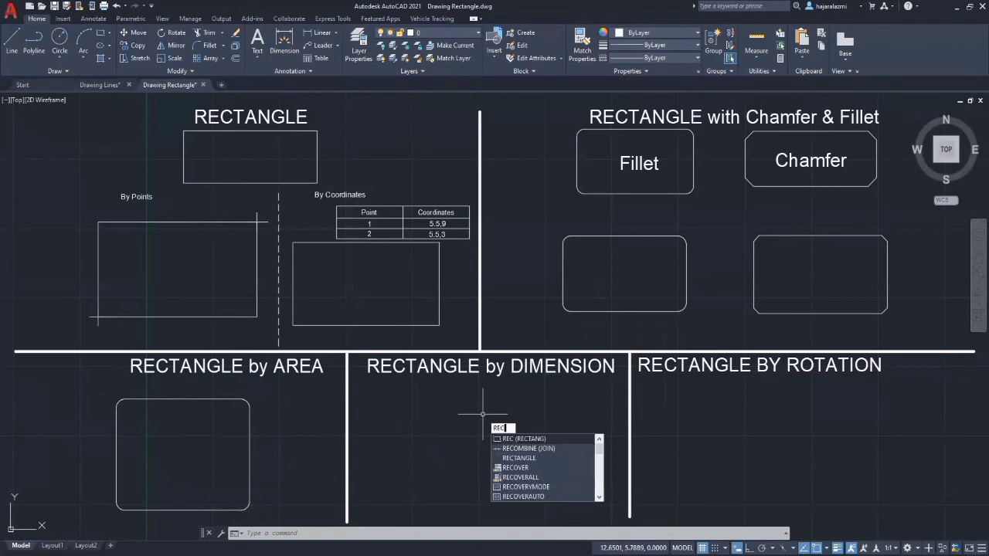
key(Return)
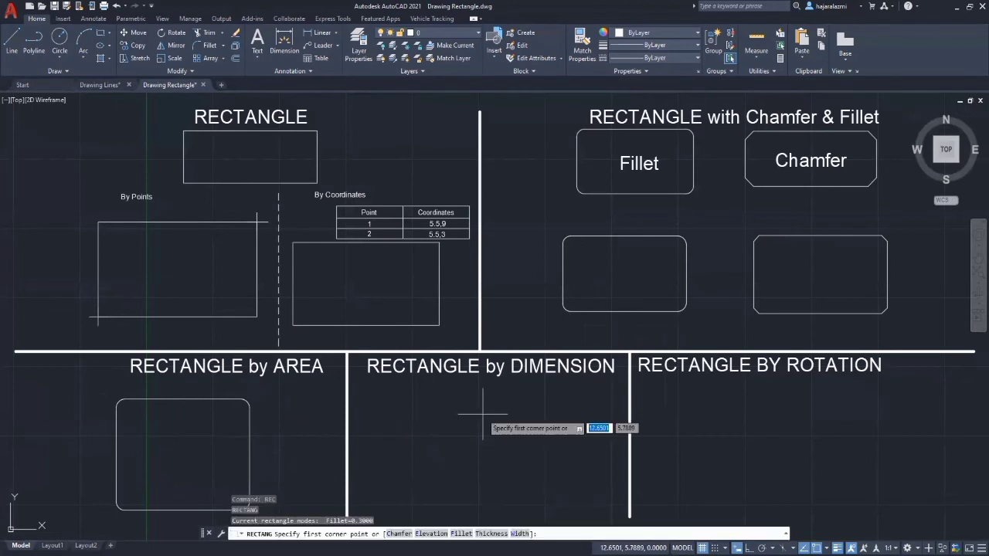
click(462, 534)
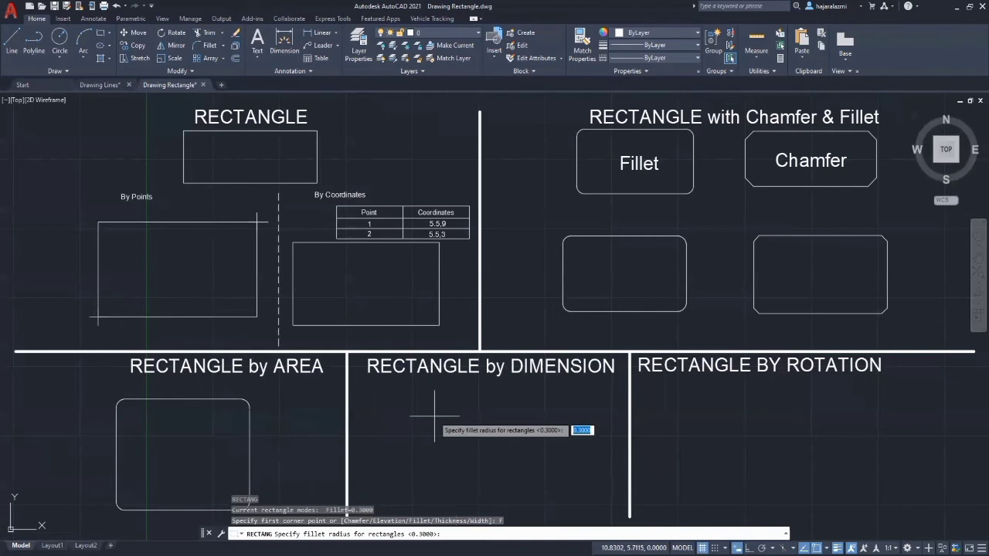
text(0)
key(Return)
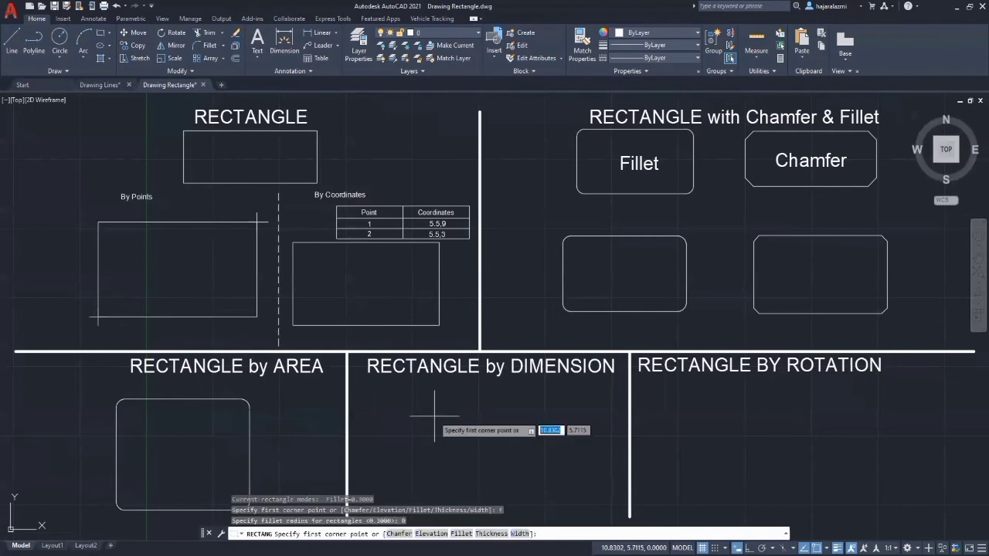
Place a 5 by 4 rectangle by dimensions in the RECTANGLE by DIMENSION panel.
click(418, 485)
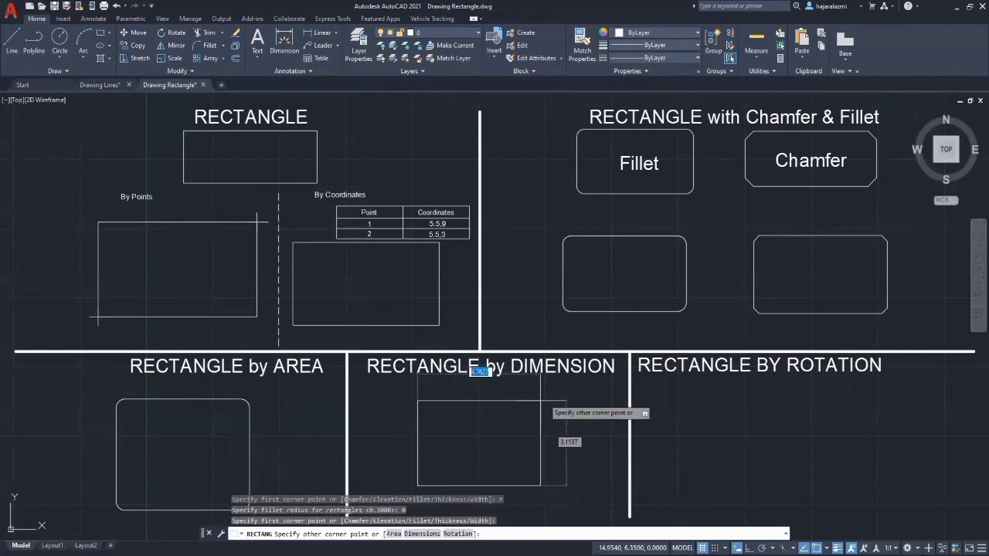
text(d)
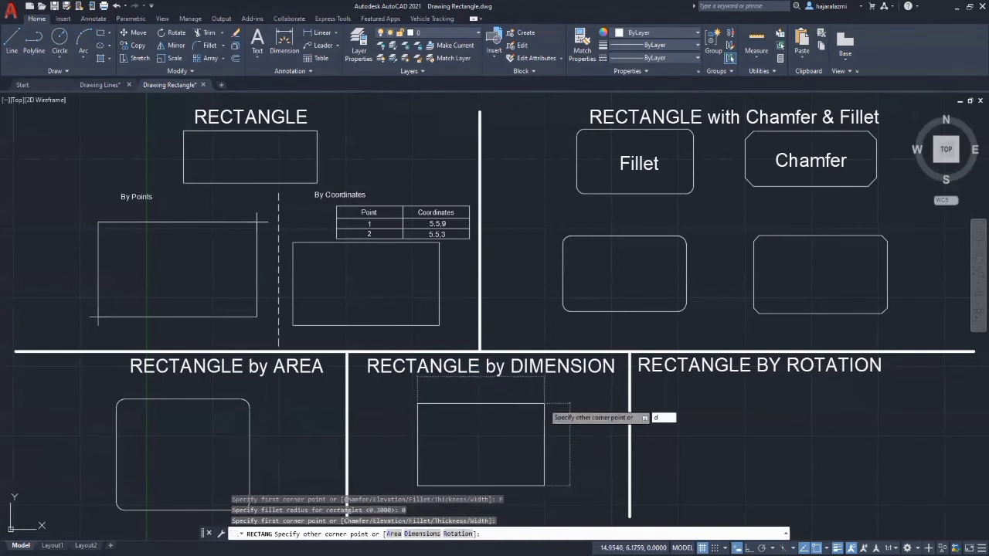
key(Return)
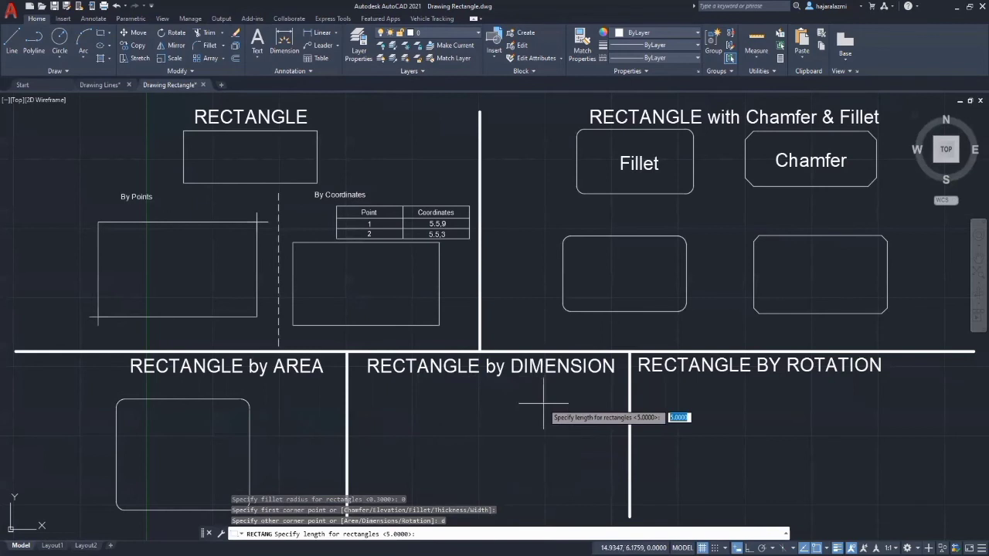
text(5)
key(Return)
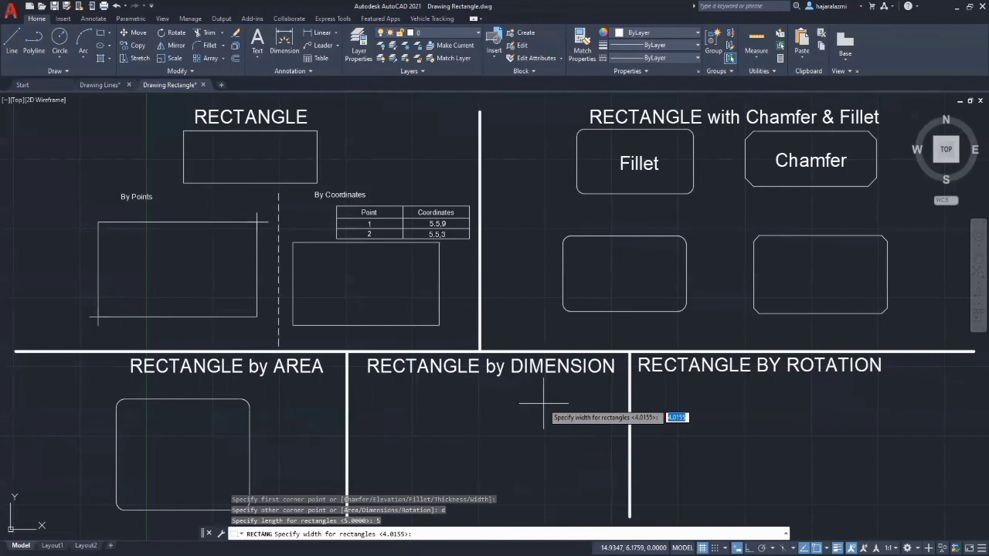
text(4)
key(Return)
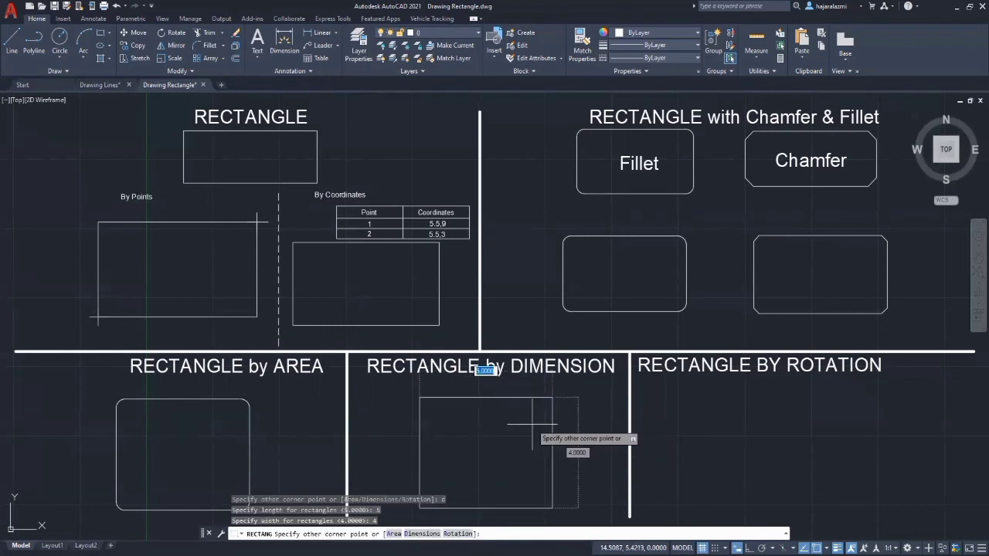
key(Return)
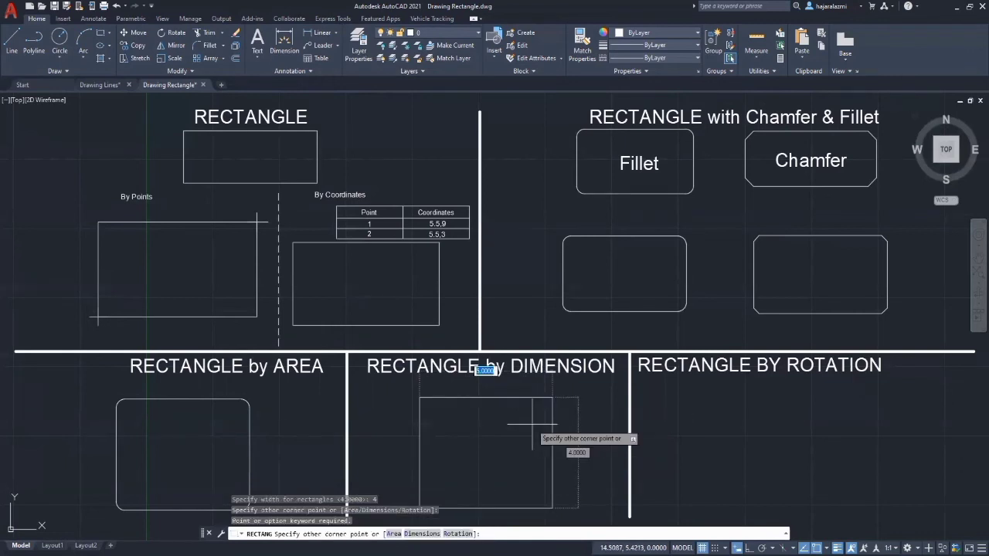
click(532, 424)
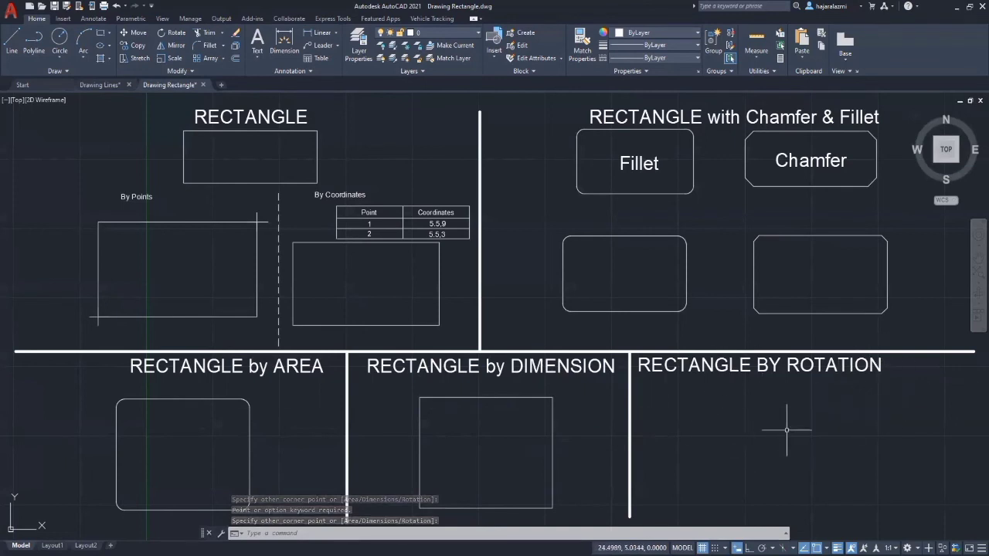
Draw a 4 by 2 rectangle rotated 30 degrees in the RECTANGLE BY ROTATION panel.
text(REC)
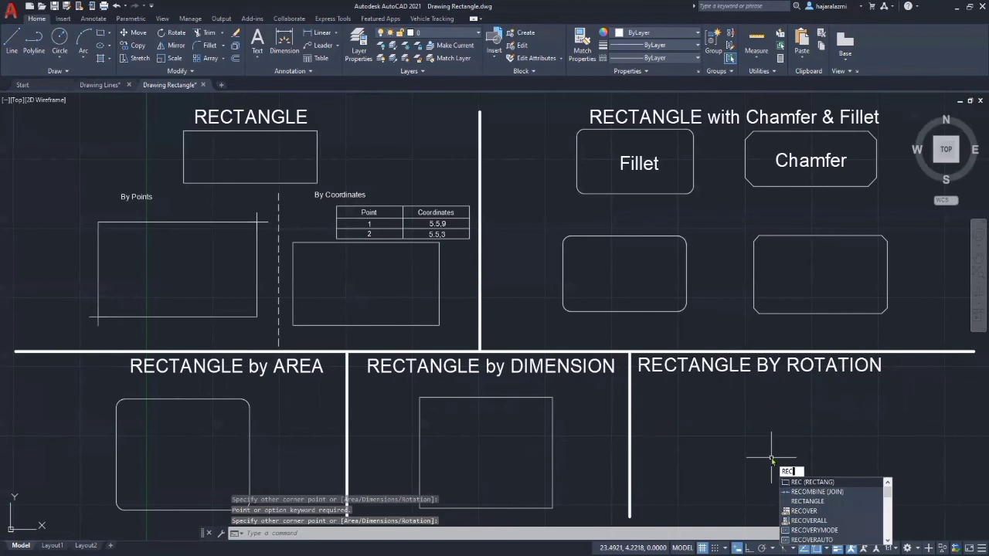
key(Return)
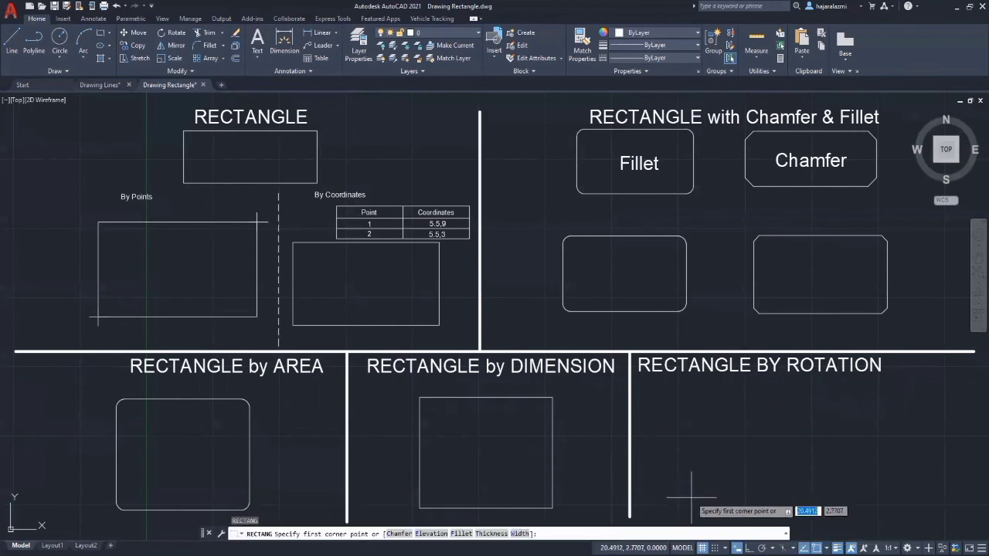
click(692, 500)
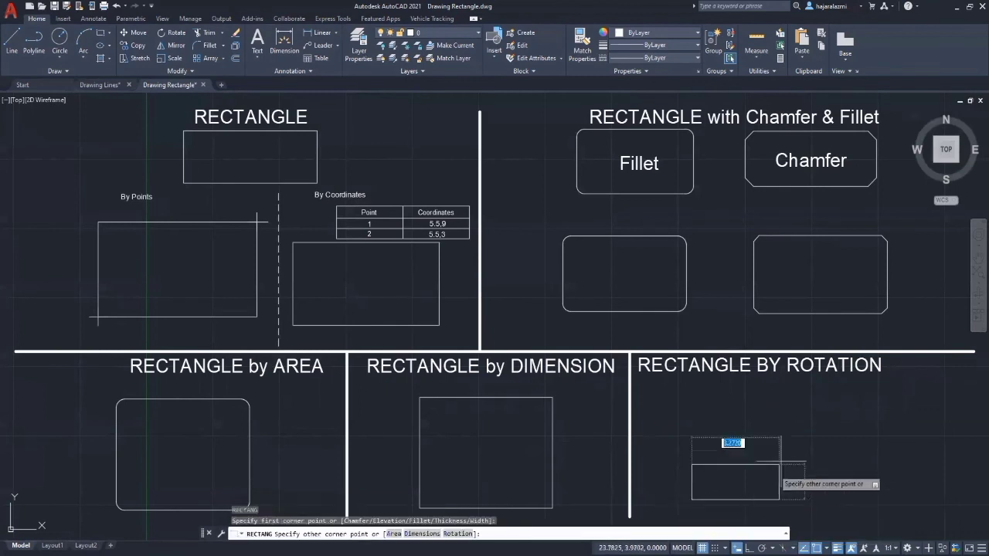
click(458, 534)
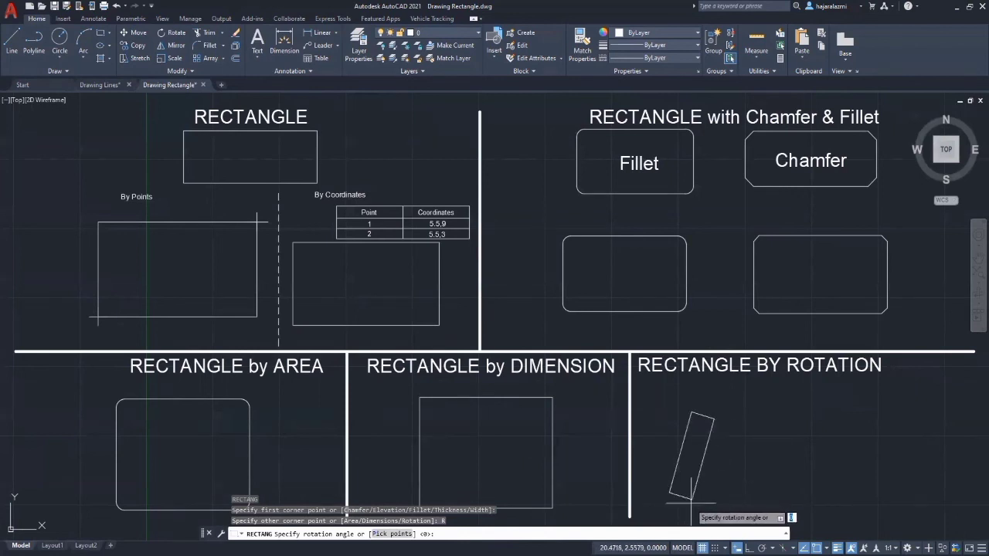
text(30)
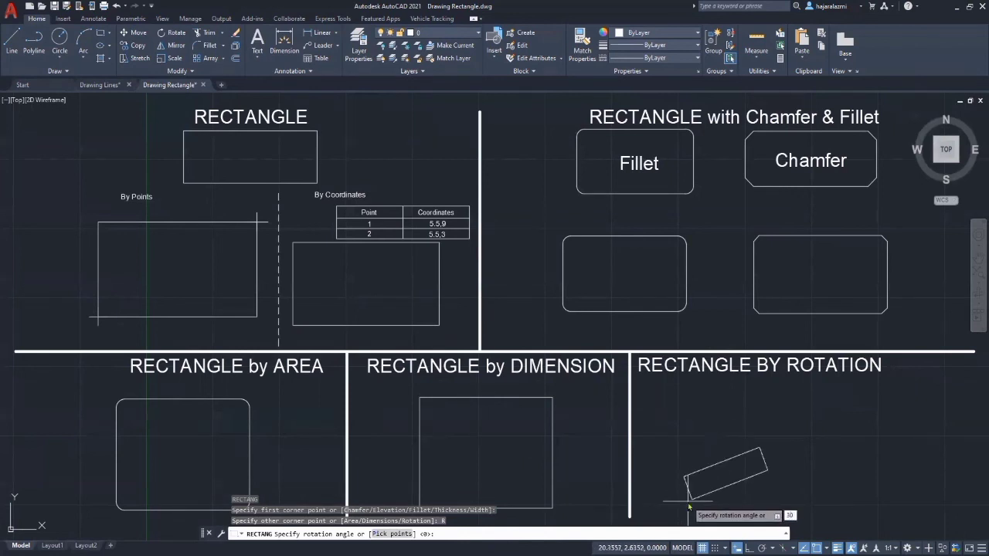
key(Return)
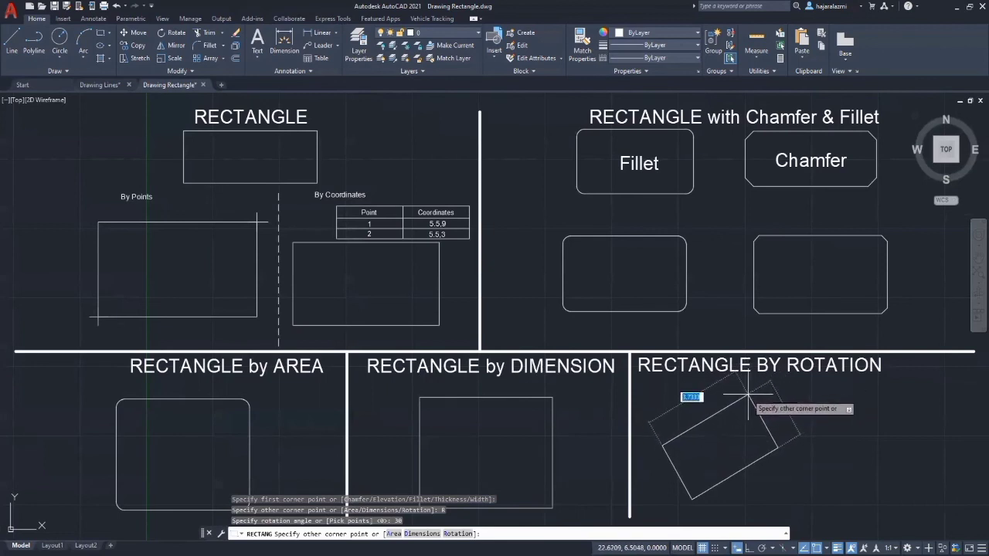
text(4)
key(Tab)
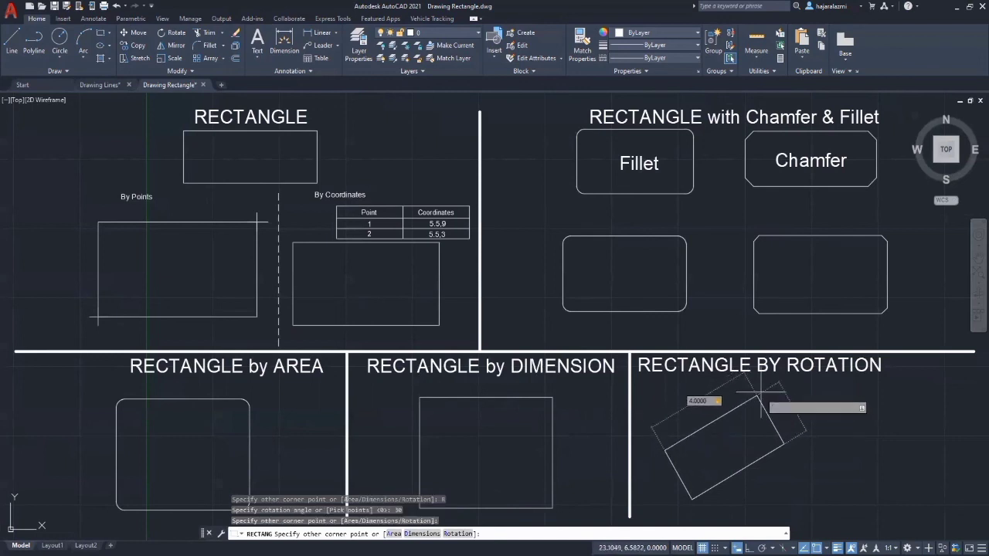
text(2)
key(Return)
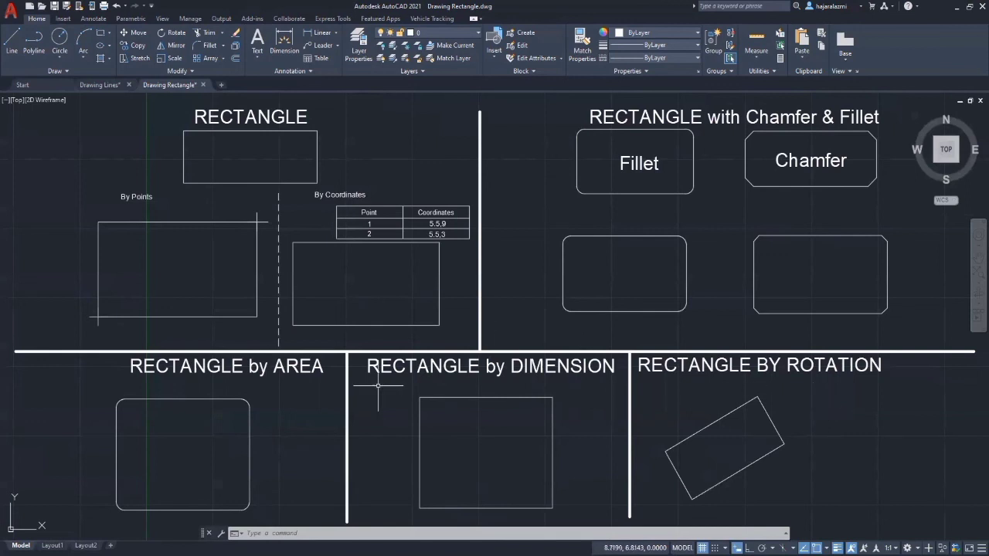
Save the drawing as 'Drawing Rectangles' via Save As.
click(12, 13)
click(44, 140)
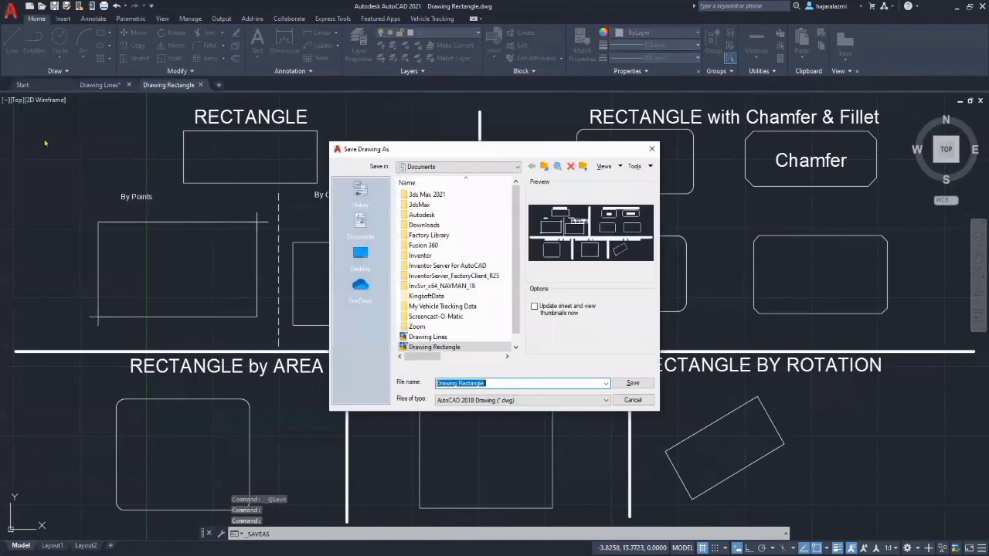
click(500, 383)
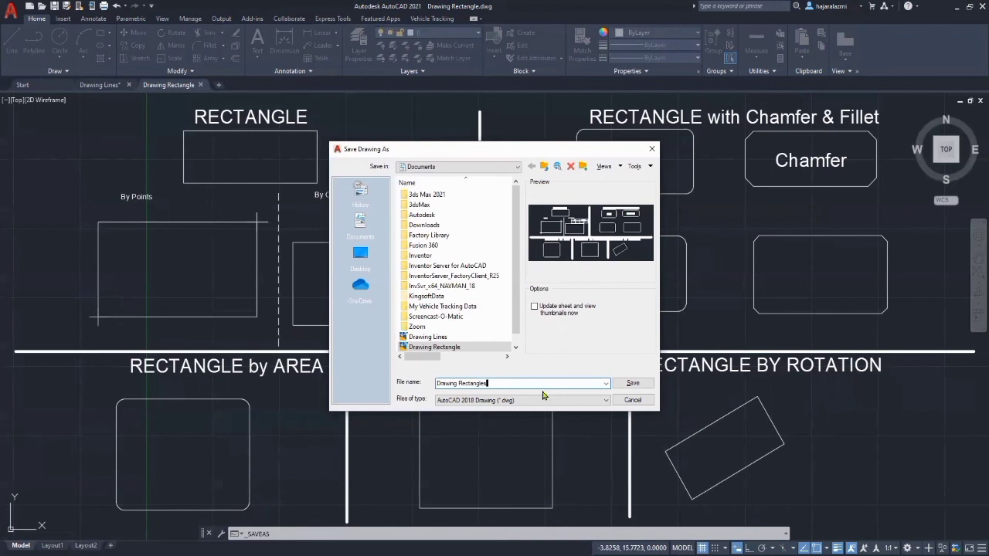
click(633, 384)
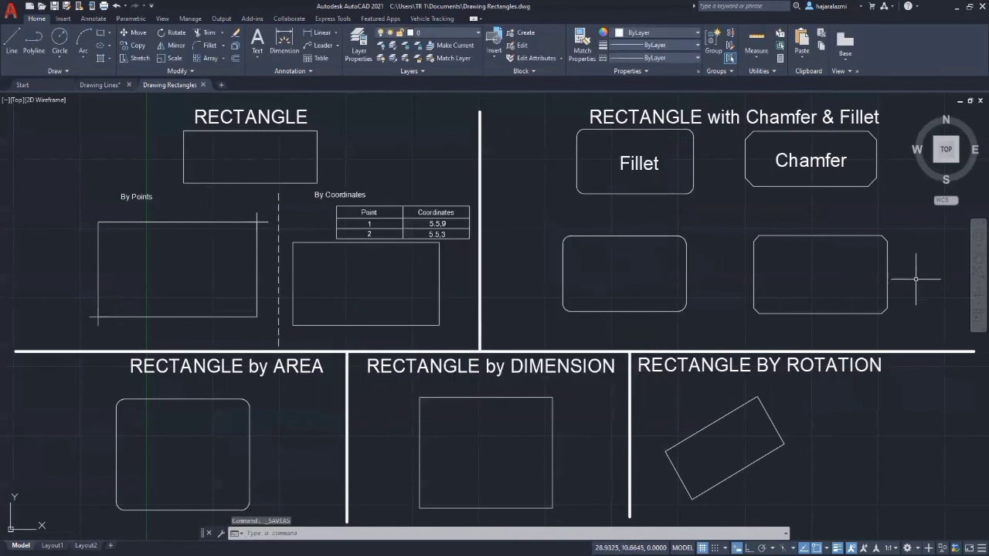